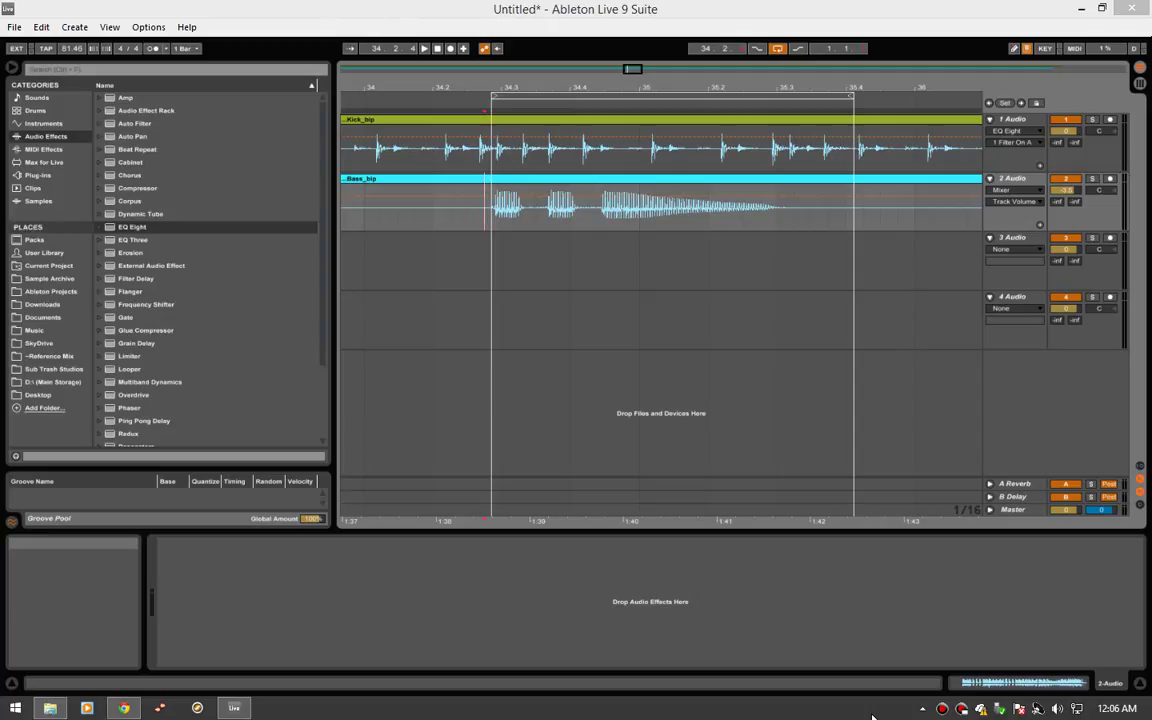
Set the insert point at 34.2.4 on the bass track after checking the kick and bass clips' effects.
click(492, 218)
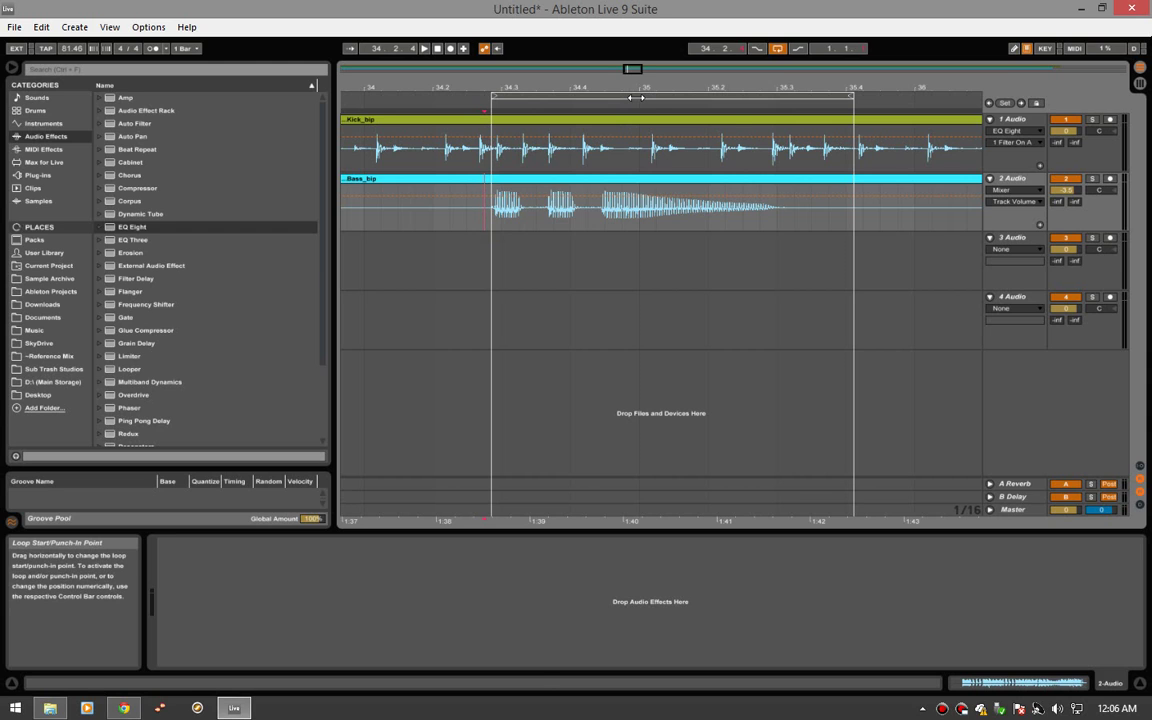
click(561, 123)
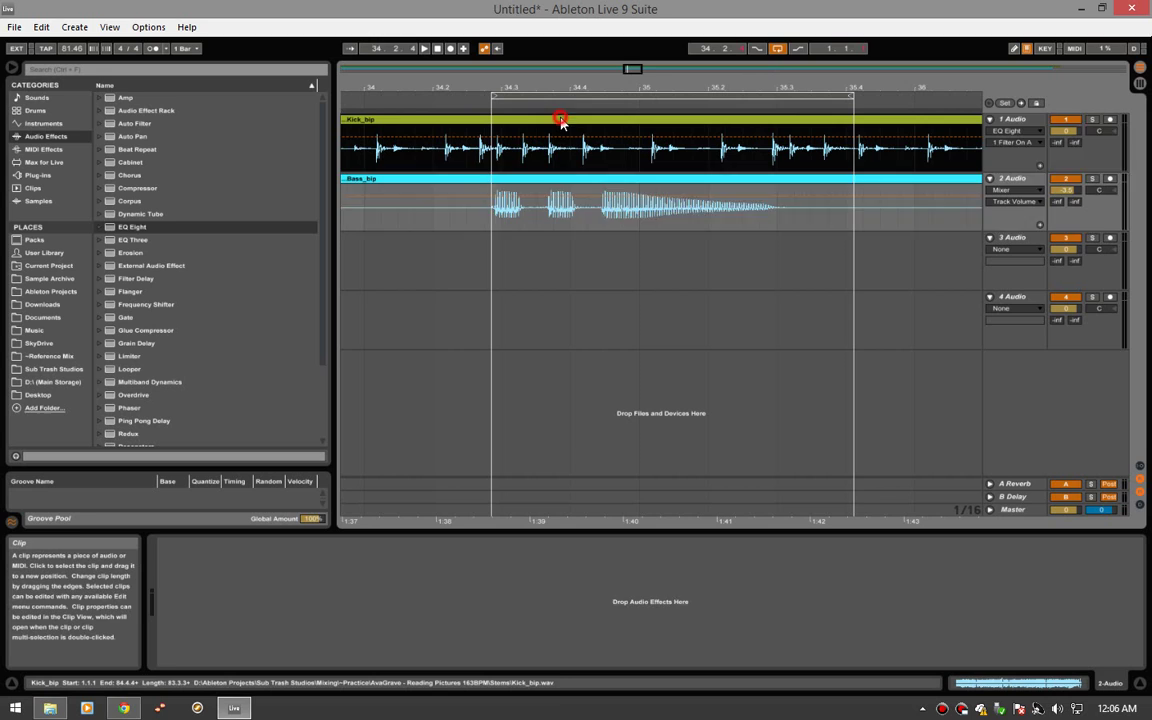
click(529, 184)
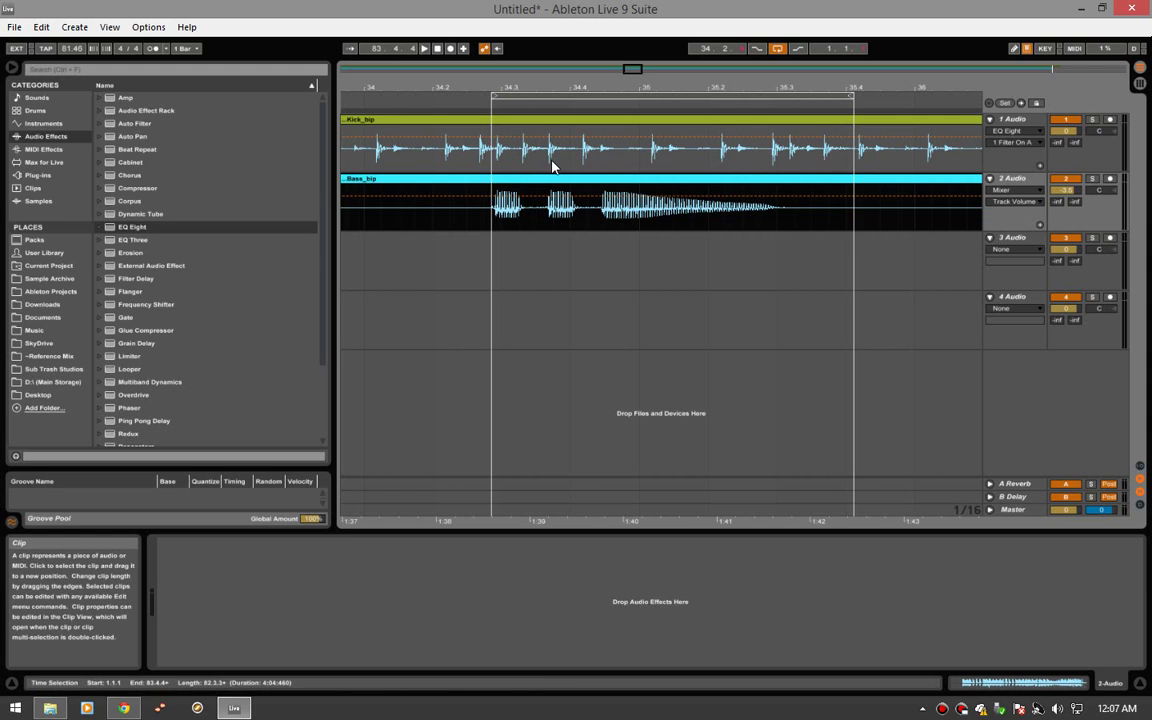
click(491, 228)
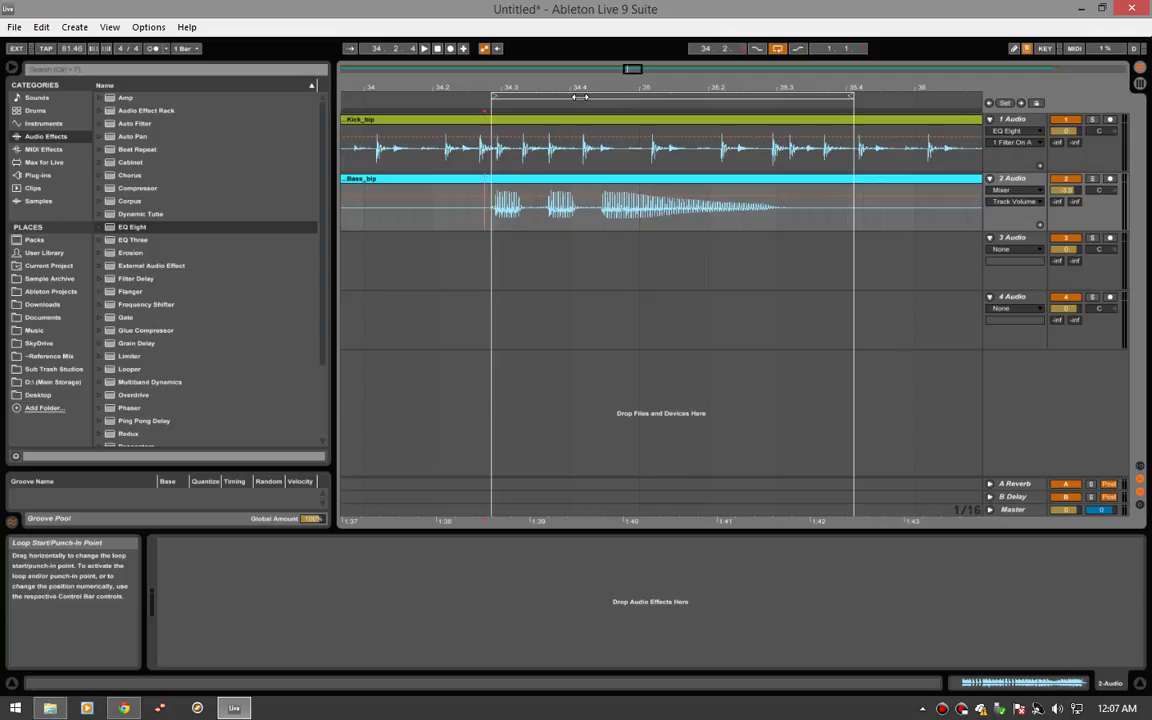
click(495, 220)
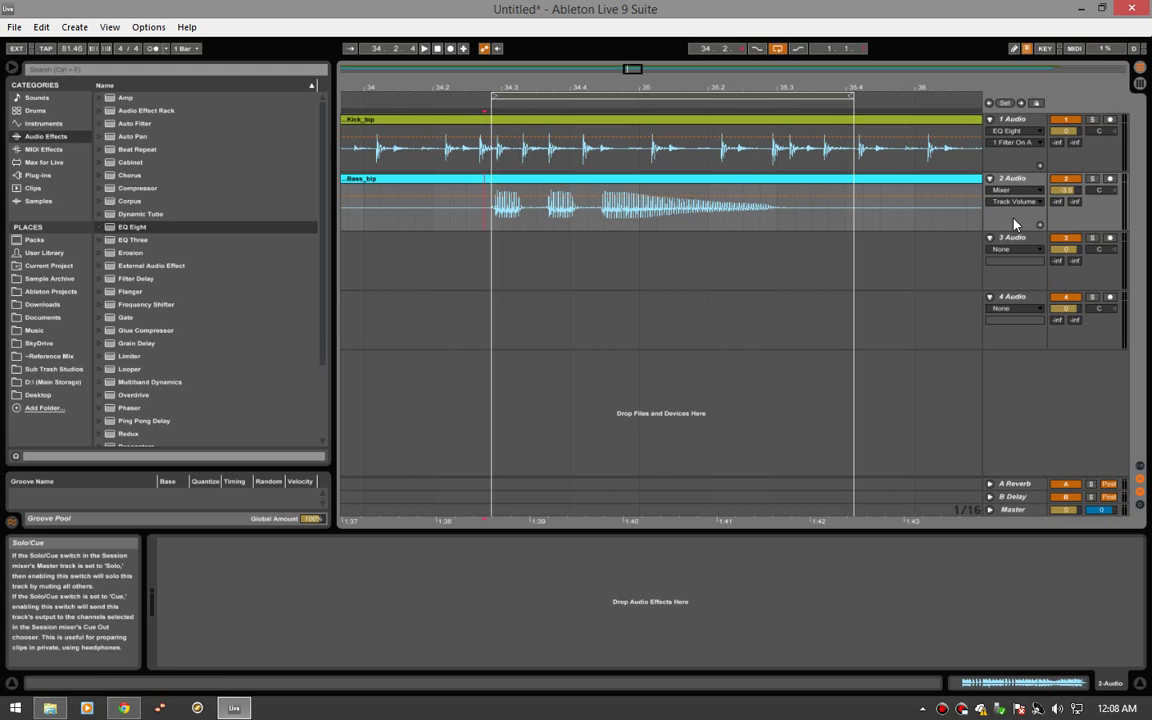
click(481, 218)
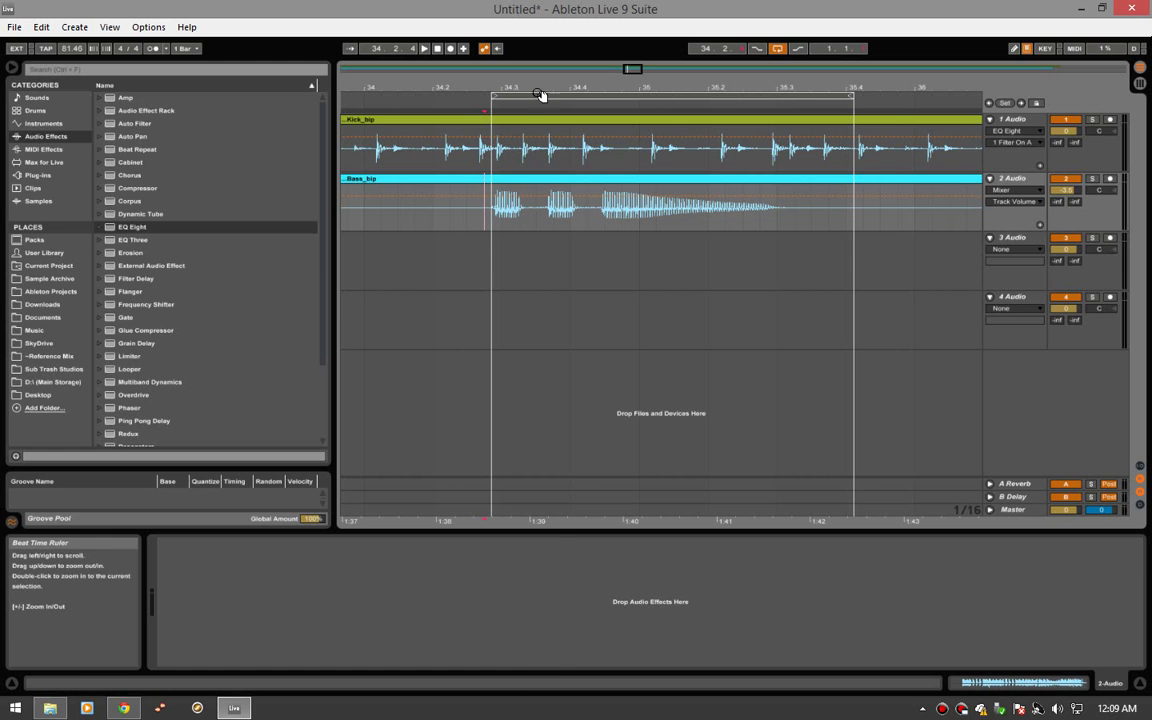
click(672, 95)
click(518, 230)
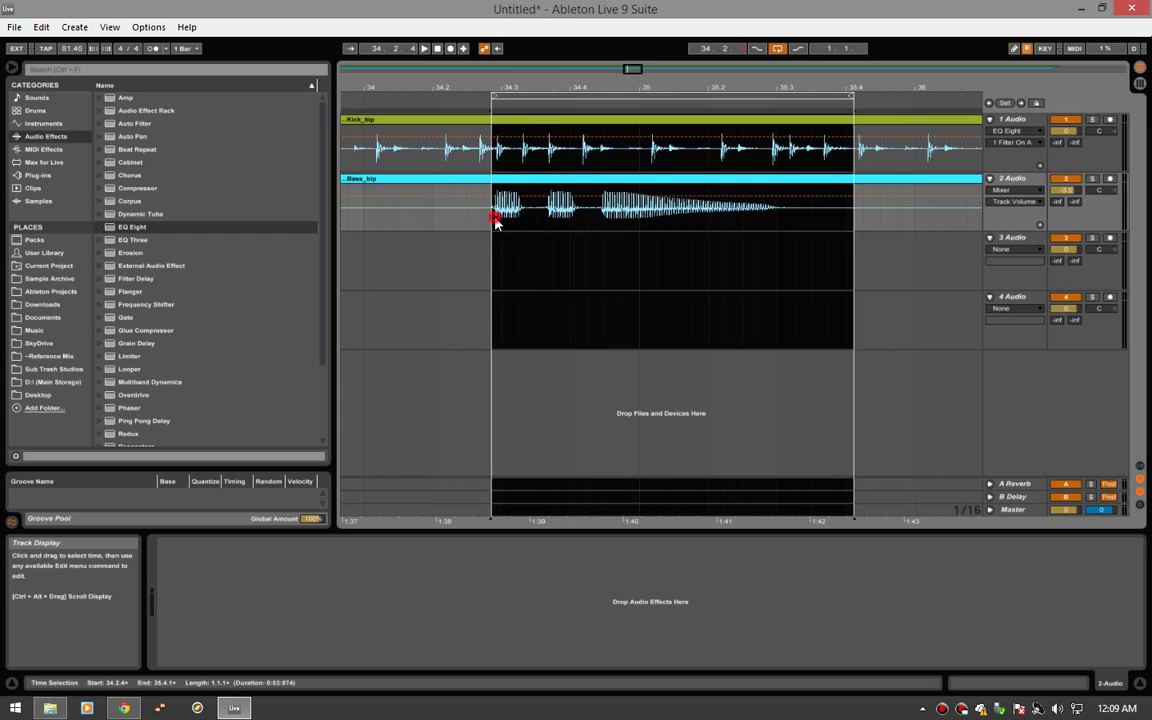
click(494, 219)
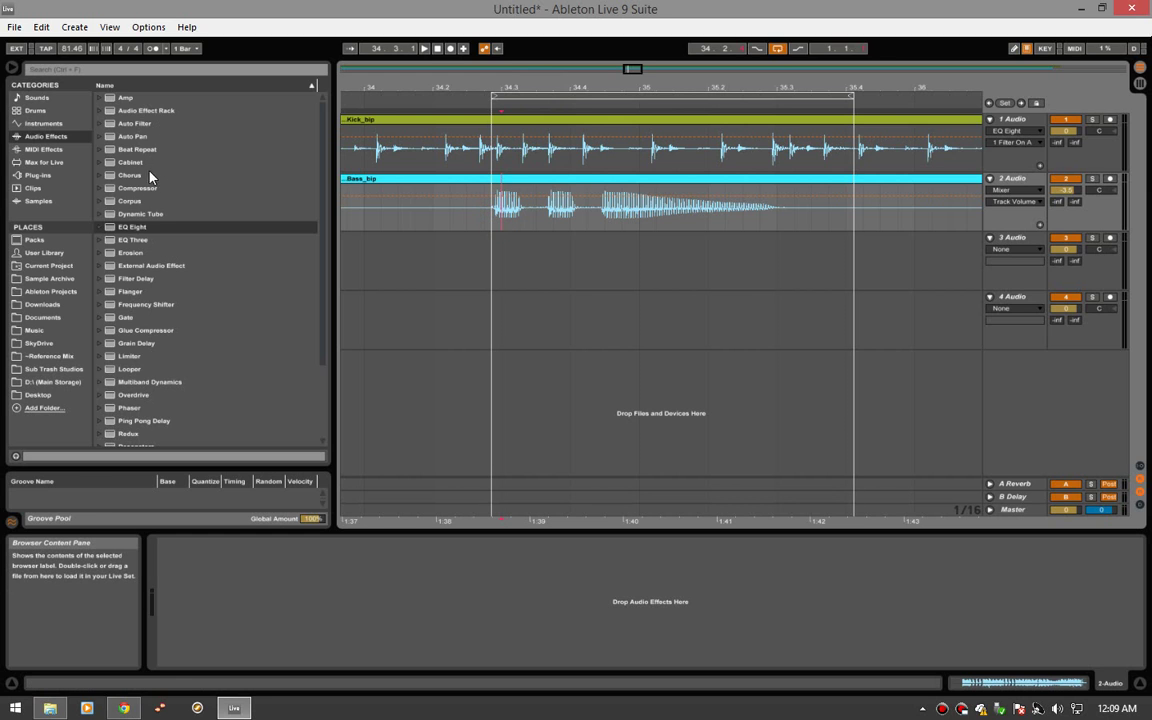
Load Multiband Dynamics on the bass track, group it into an effect rack, and duplicate the chain.
double_click(150, 382)
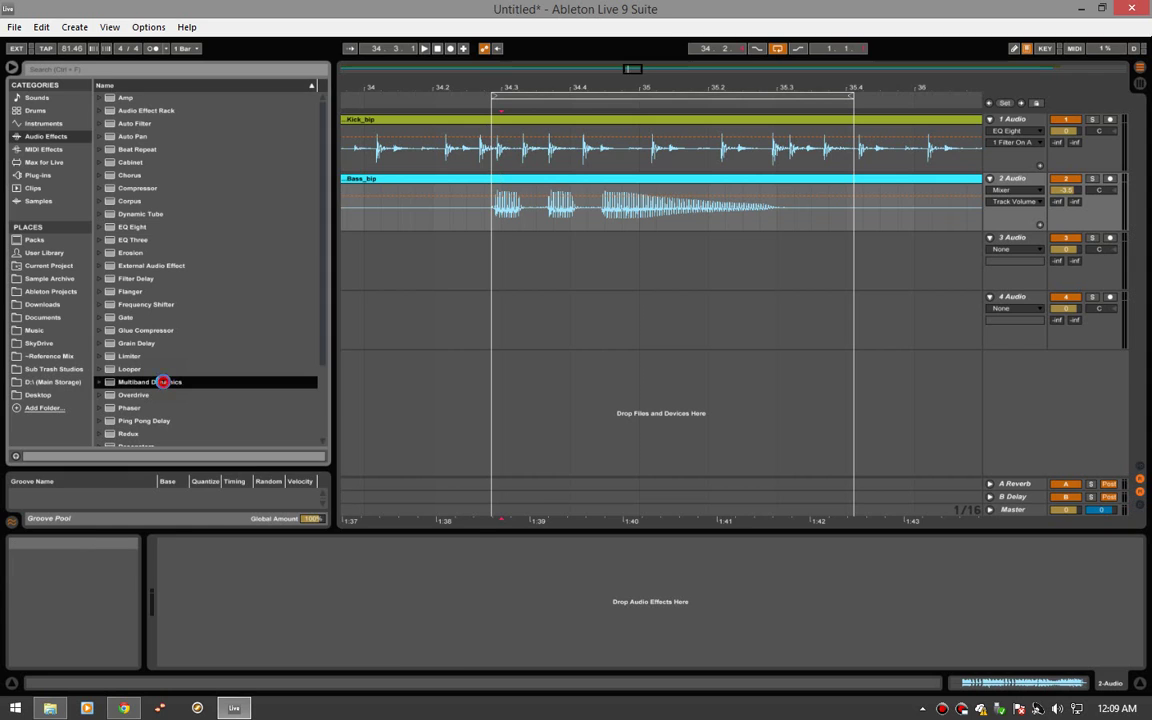
click(244, 543)
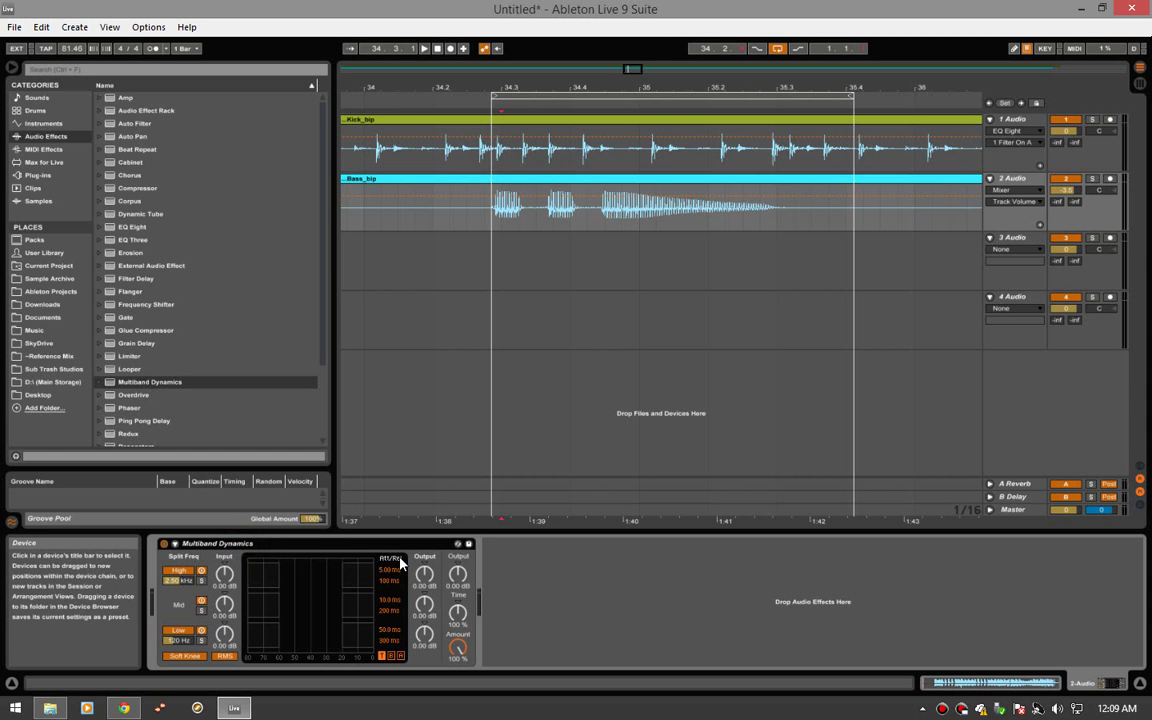
key(ctrl+g)
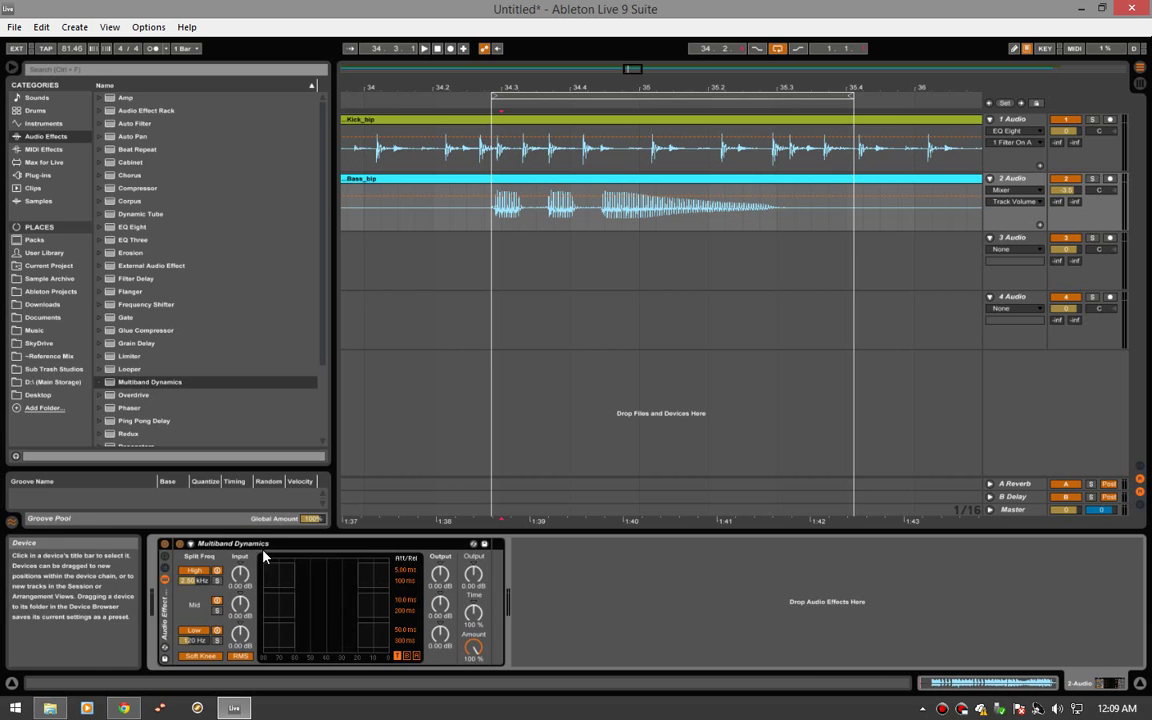
click(168, 562)
click(215, 579)
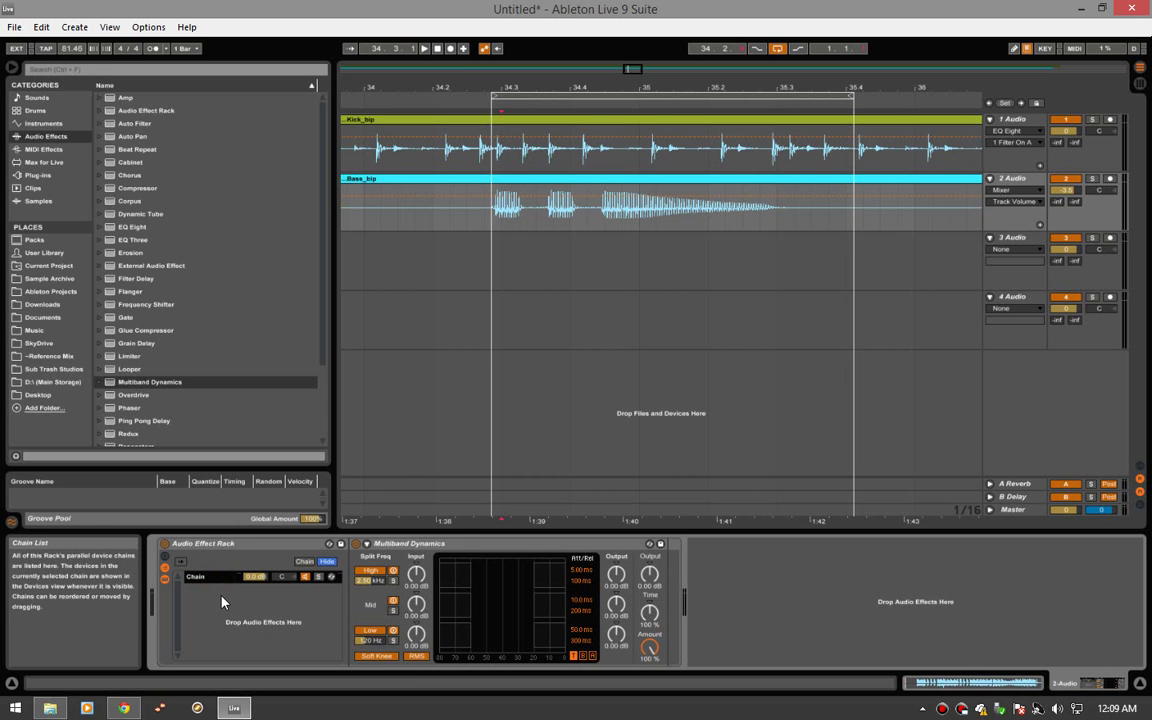
key(ctrl+d)
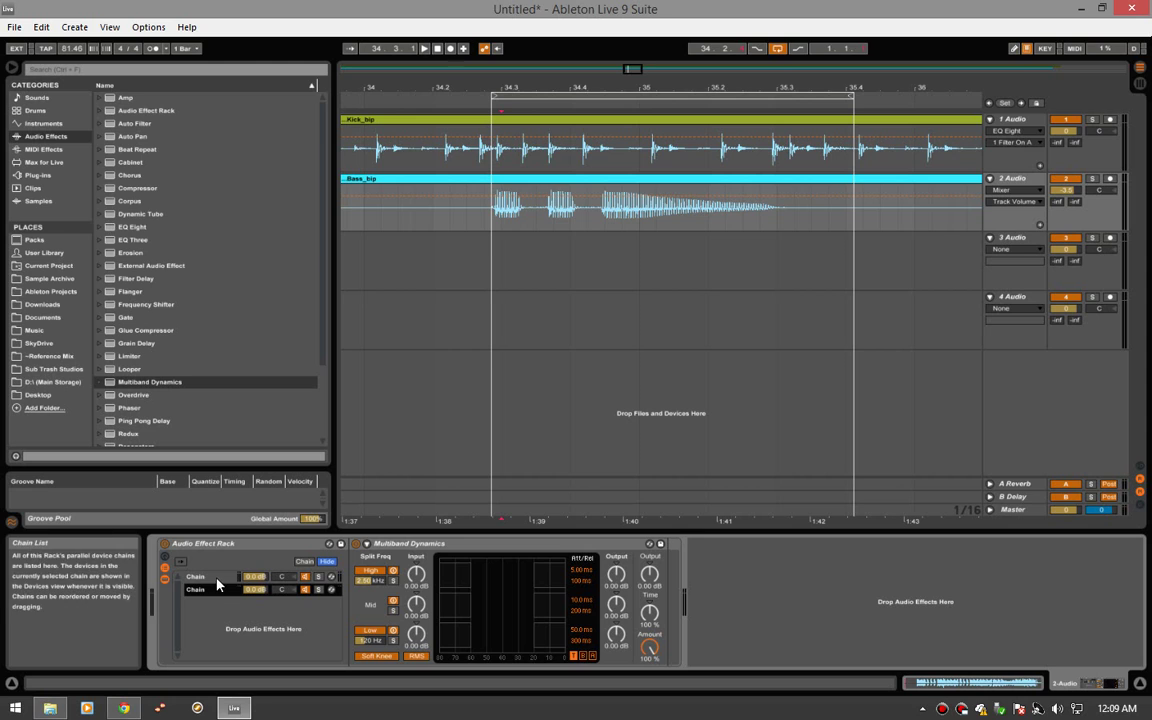
Select the first of the two rack chains and play the bass.
click(217, 578)
click(212, 590)
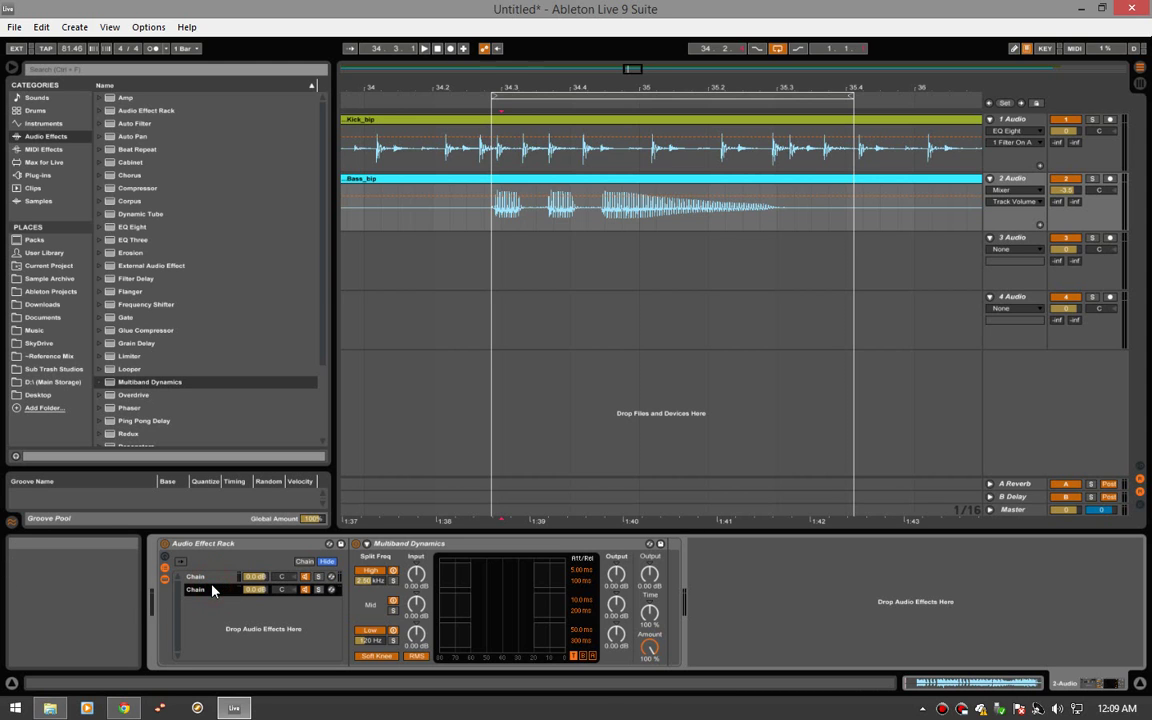
click(206, 577)
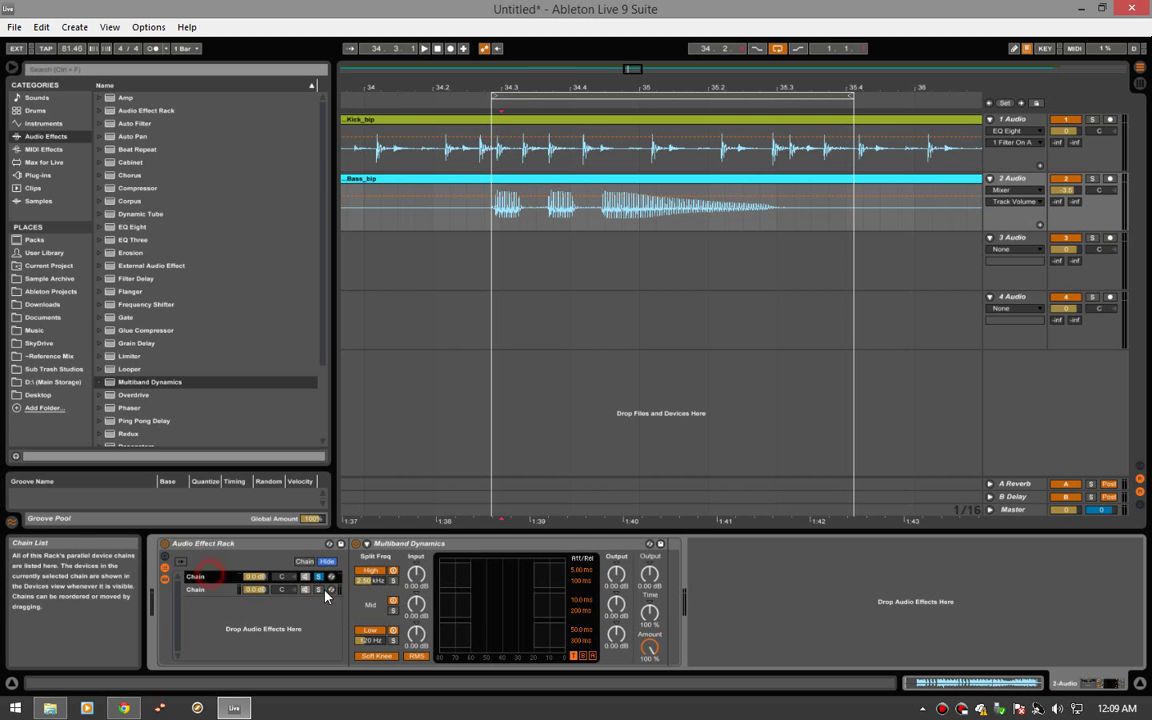
key(space)
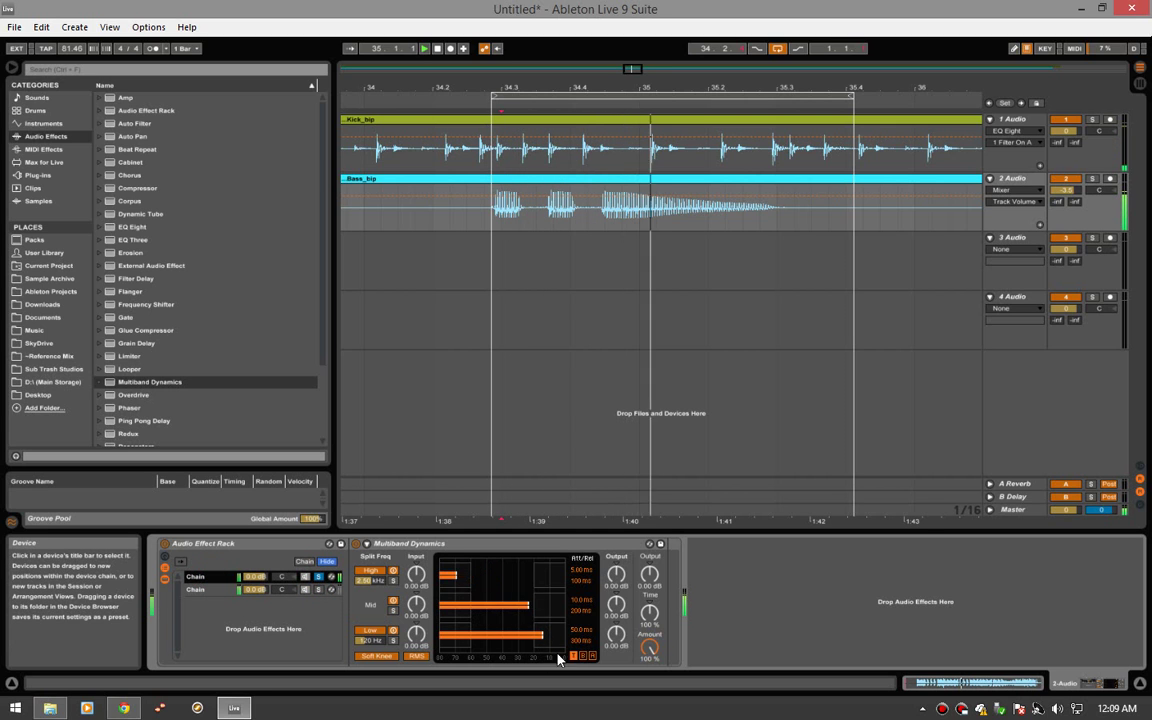
Solo the bass and set chain 1's low band input to 24 dB and output to -24 dB.
click(1092, 178)
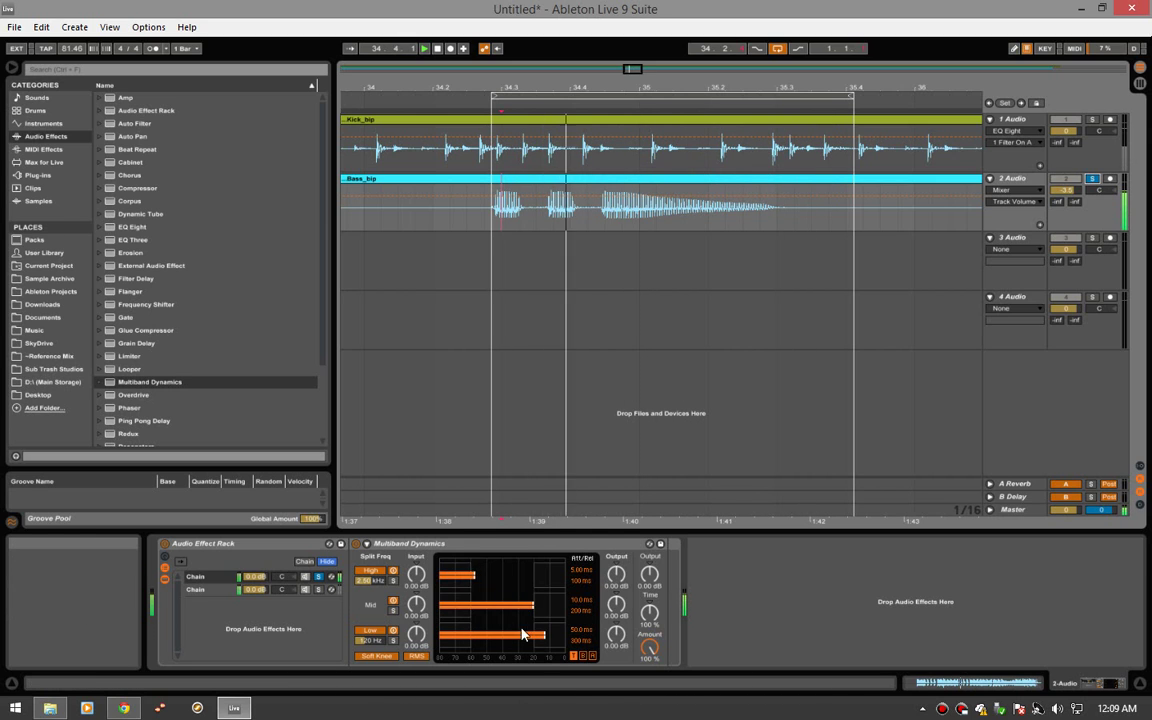
drag(416, 634, 416, 560)
drag(616, 632, 616, 680)
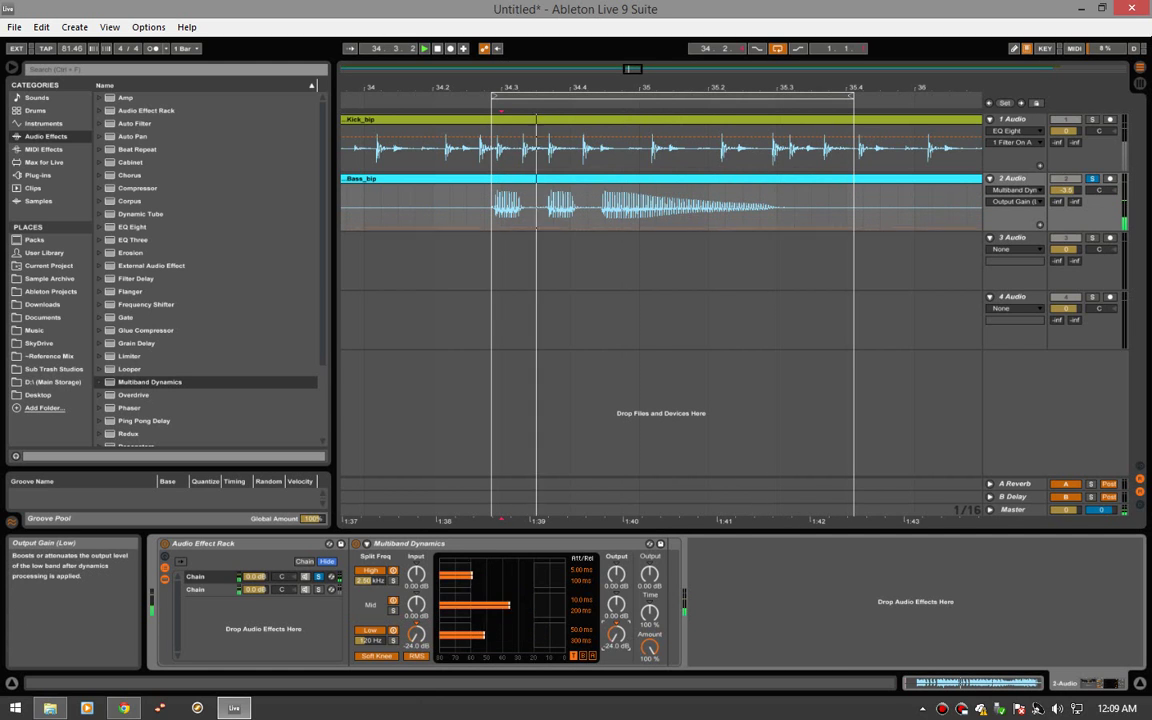
Solo chain 2, adjust the high band threshold, and drop high band input to -23.4 dB.
click(317, 589)
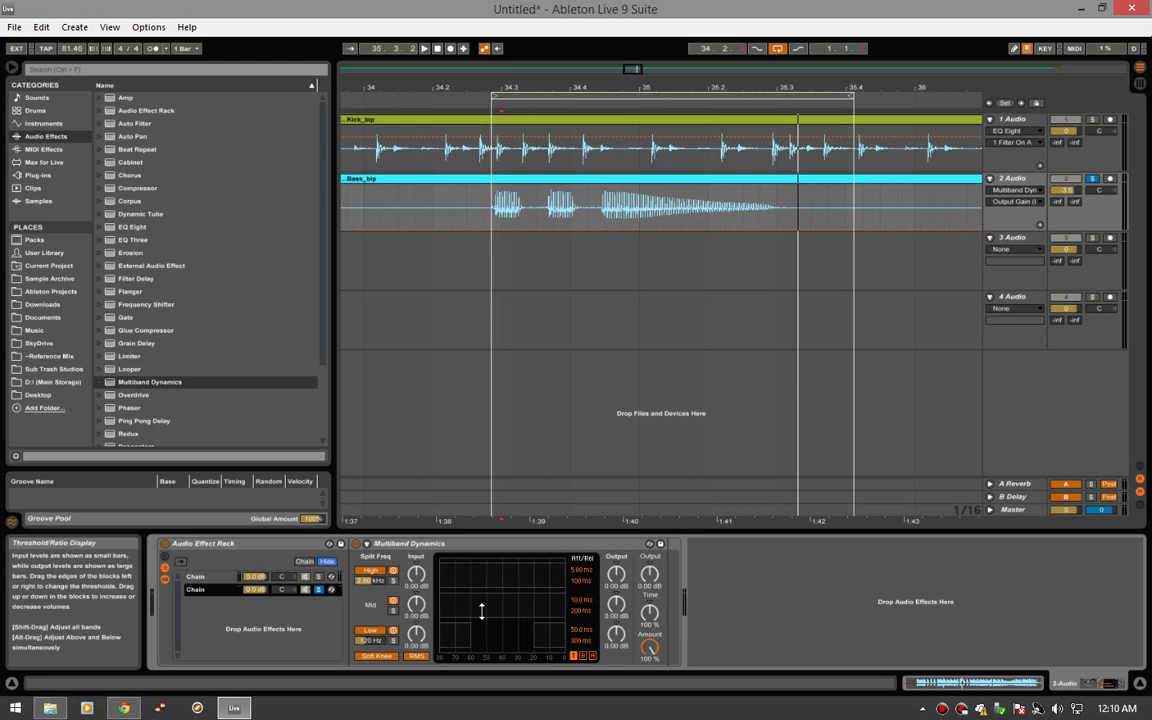
drag(517, 568, 537, 600)
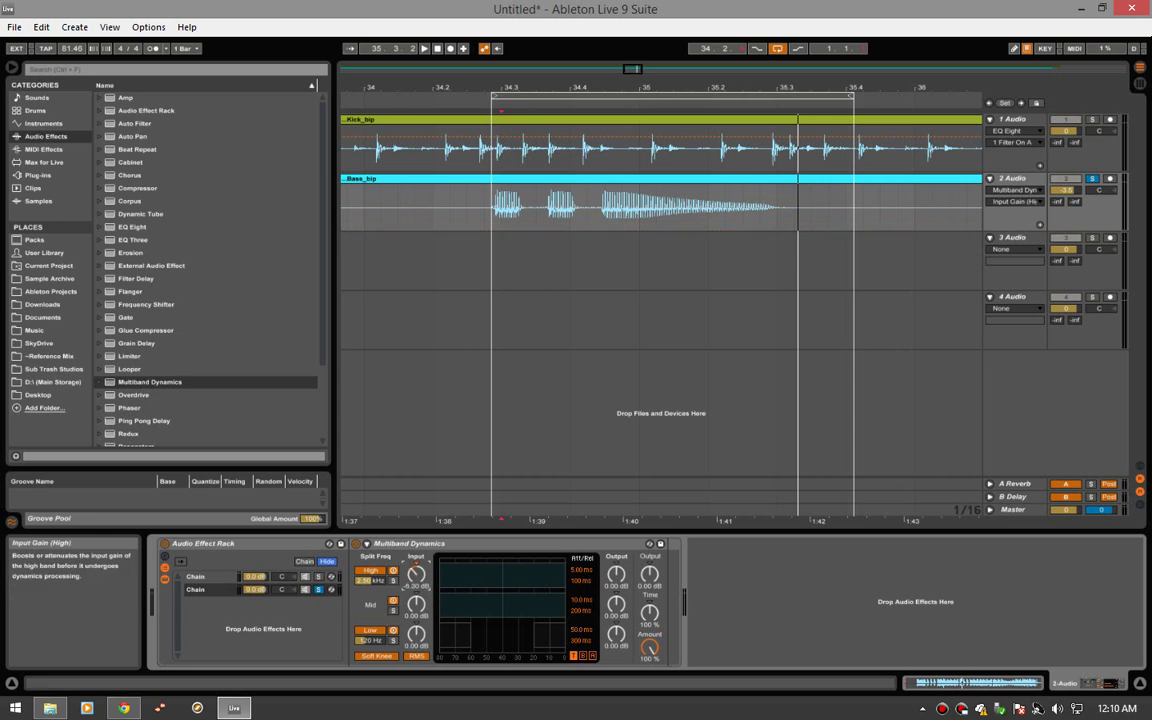
drag(415, 573, 415, 630)
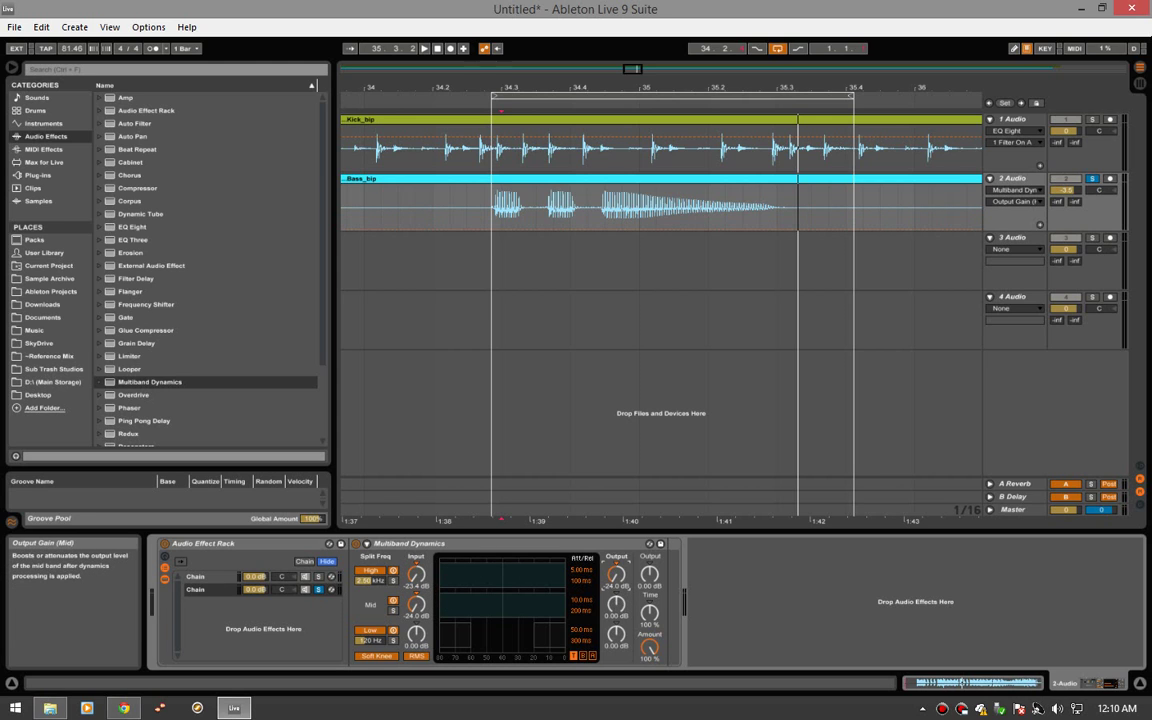
key(space)
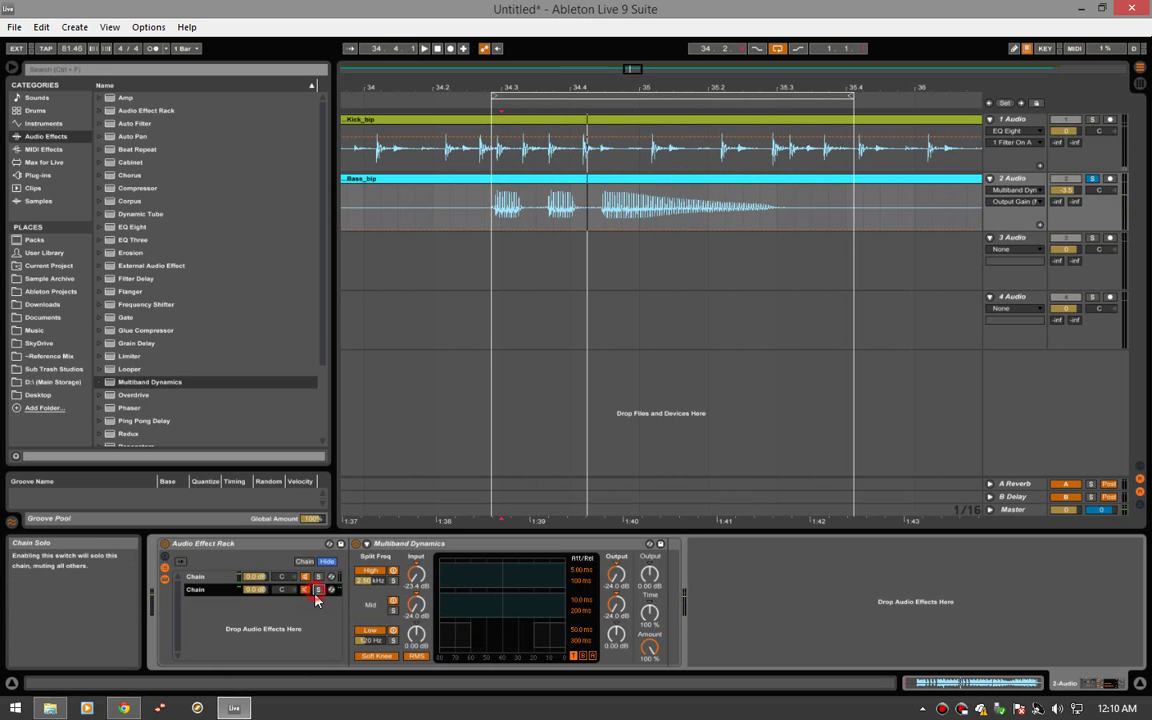
click(166, 545)
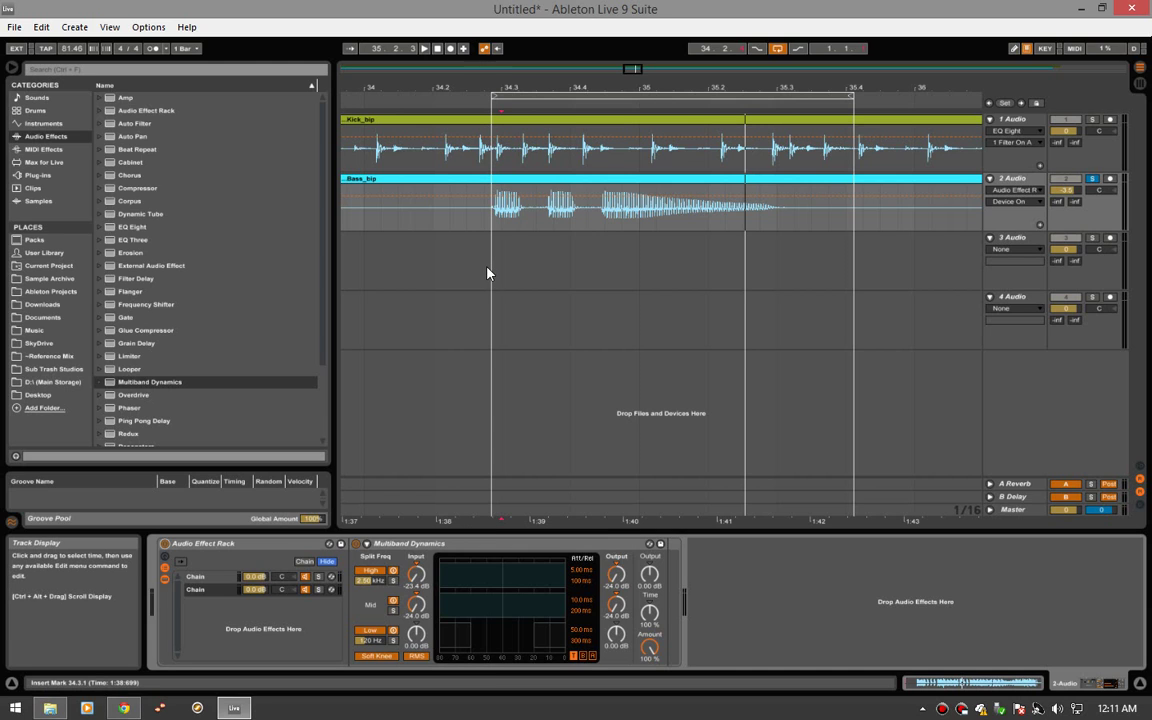
Rename the rack's first chain to 'Mid + Hi' and return to Arrangement View.
click(534, 94)
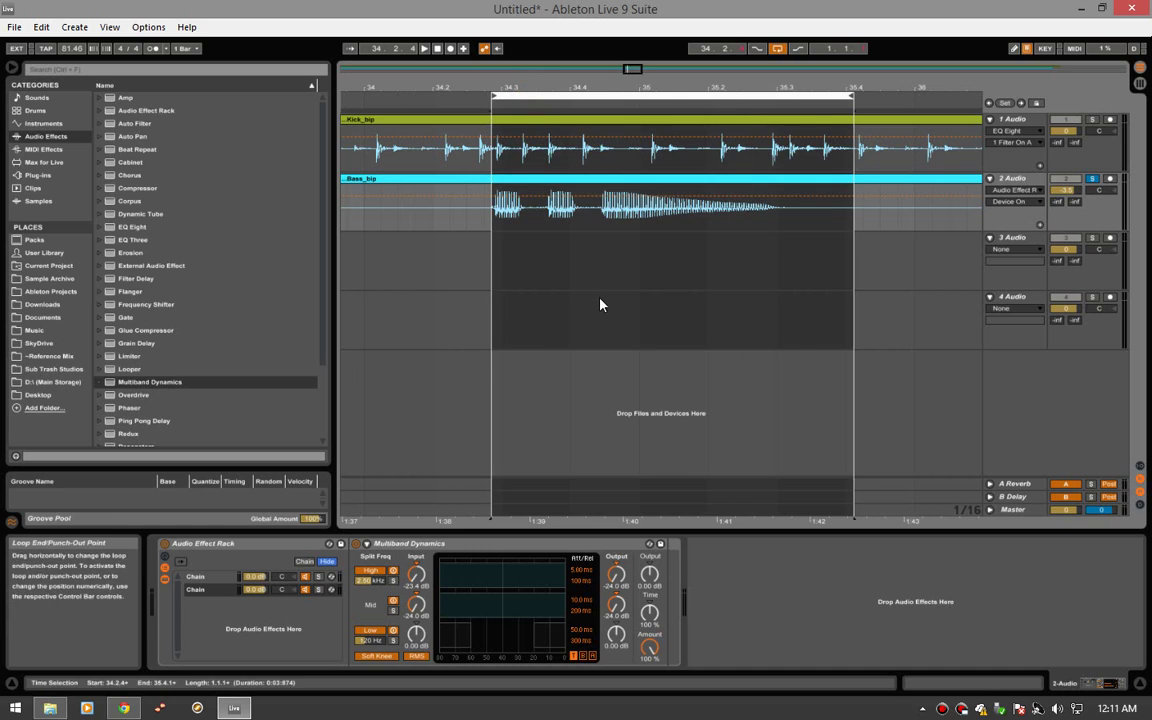
click(196, 578)
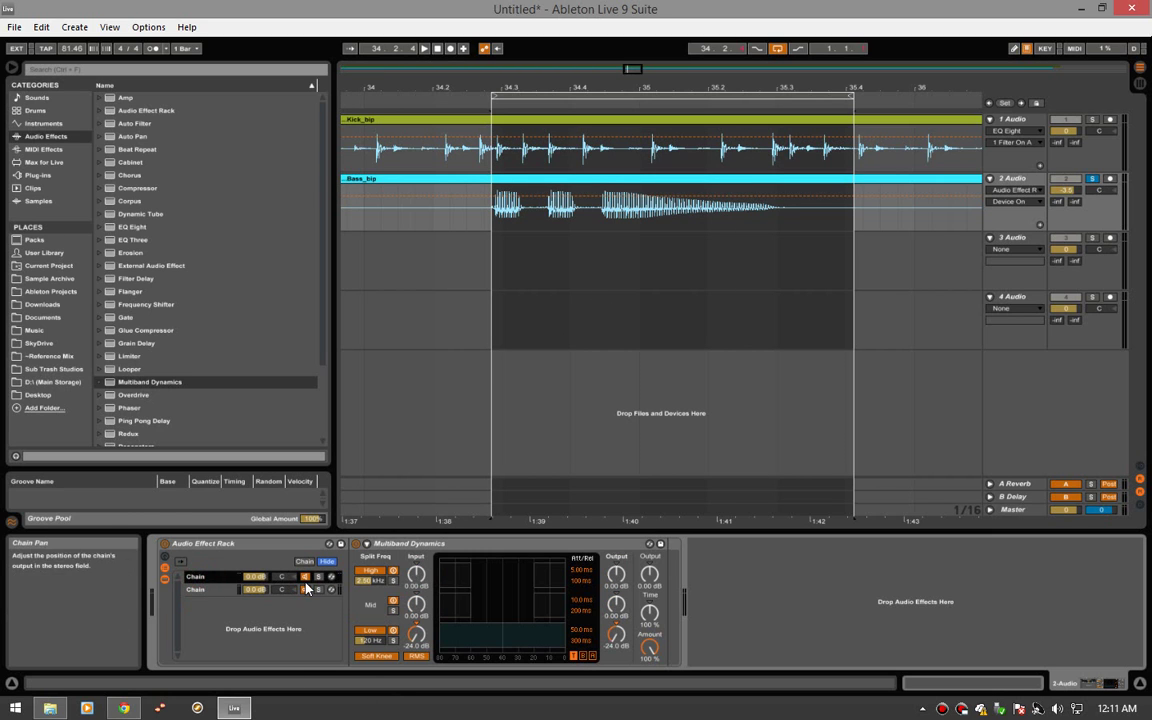
click(202, 589)
click(199, 579)
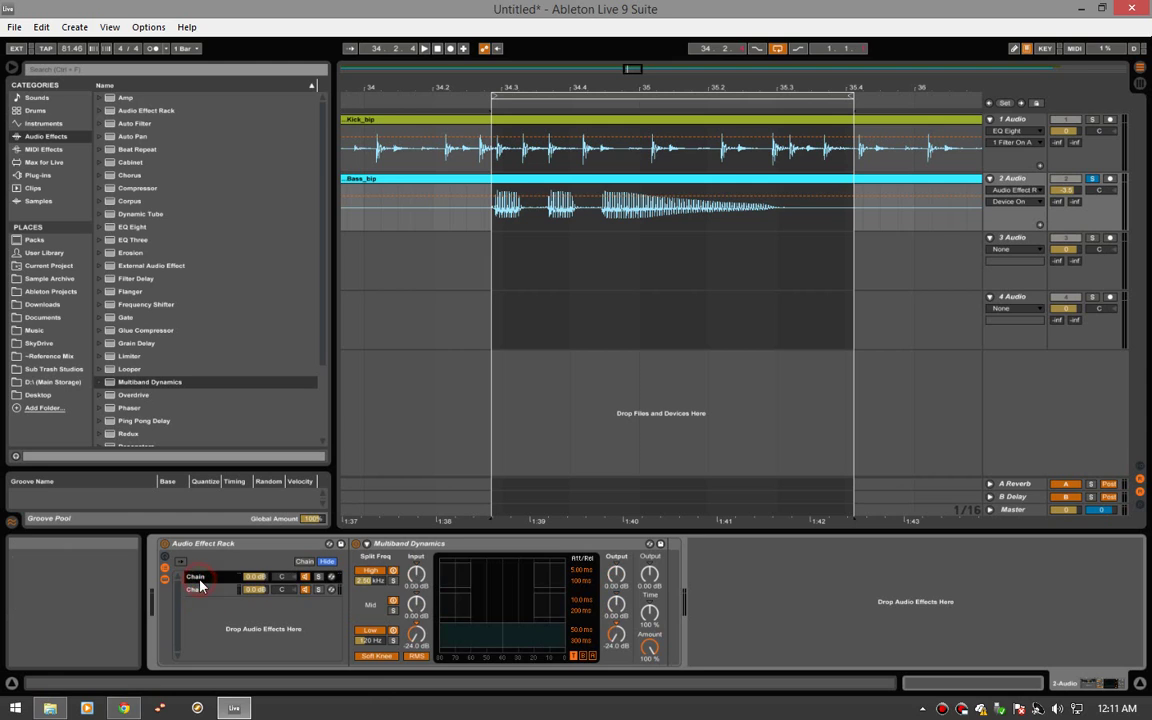
key(ctrl+r)
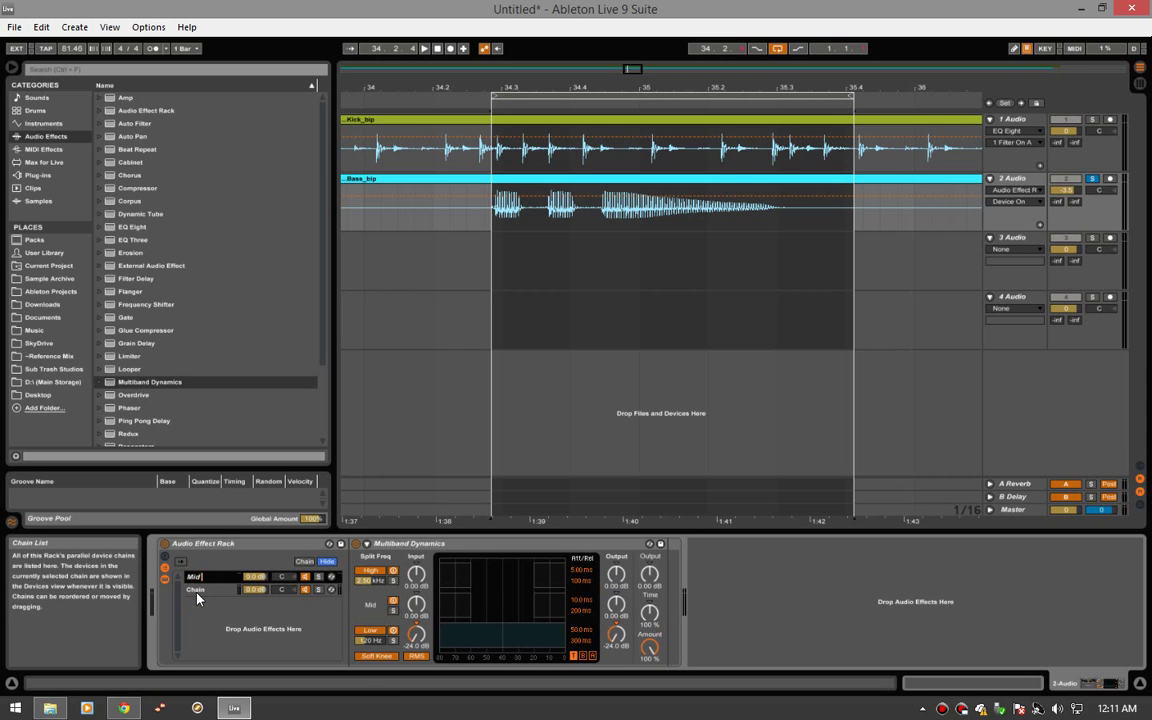
text(Mid + Hi)
key(Return)
key(Tab)
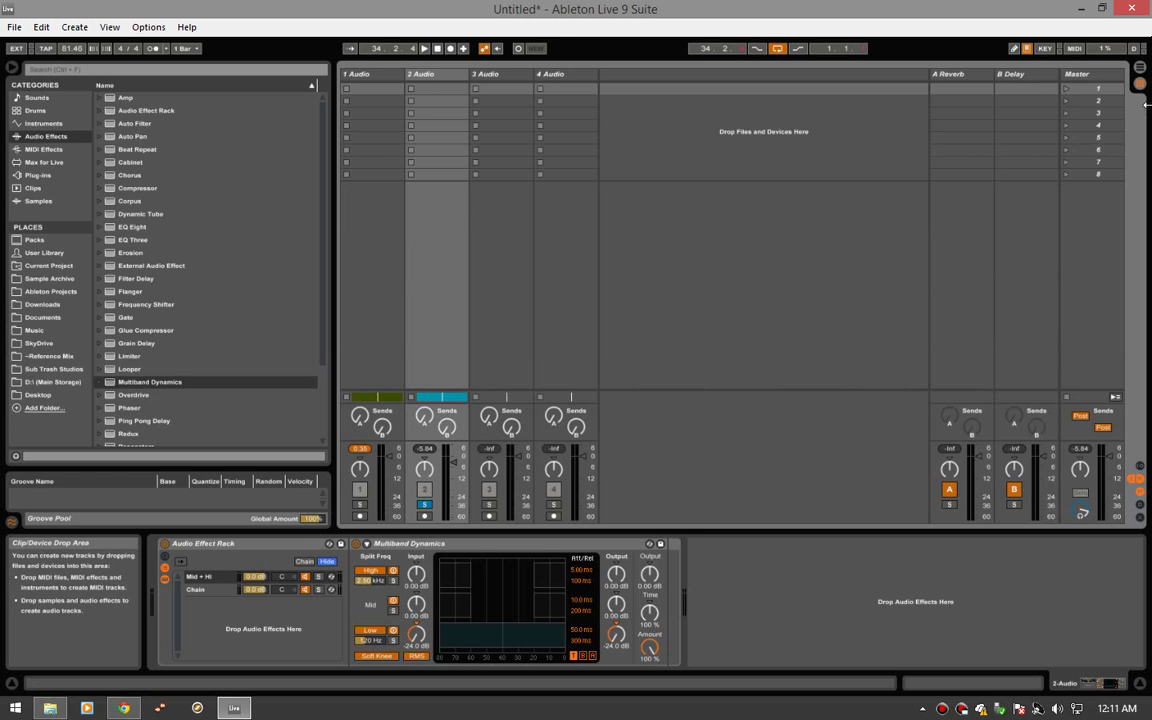
click(1141, 68)
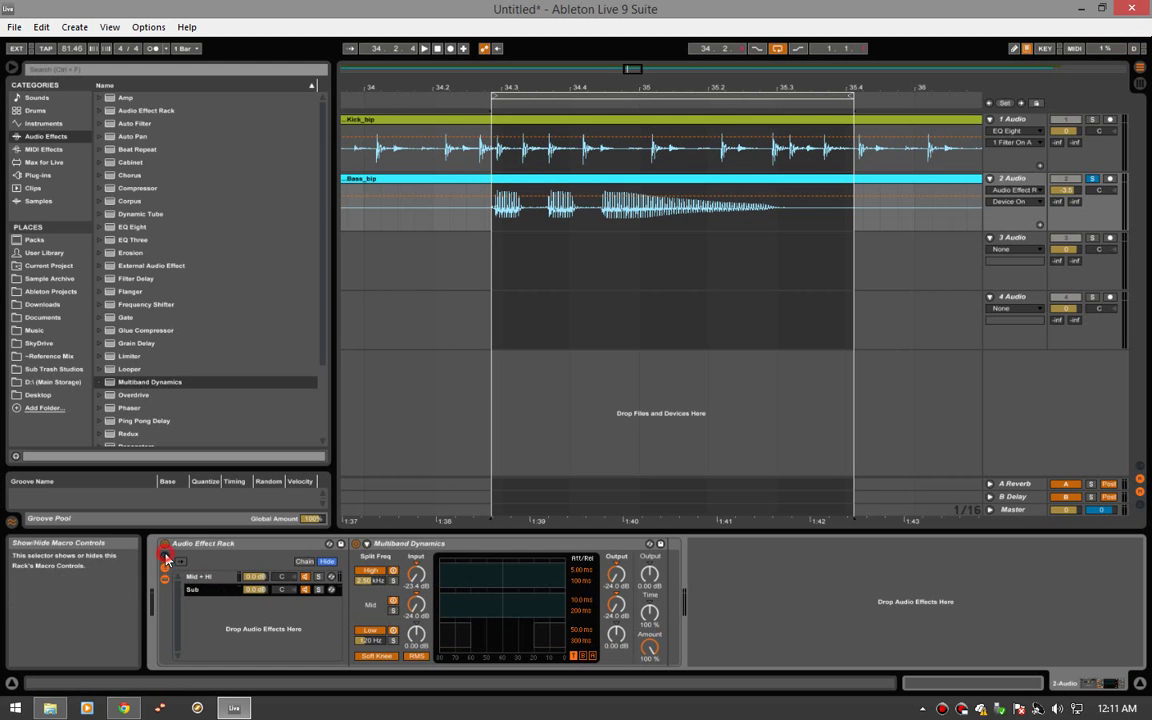
Map the Mid + Hi chain's low split frequency to the rack's first macro.
click(164, 556)
click(345, 577)
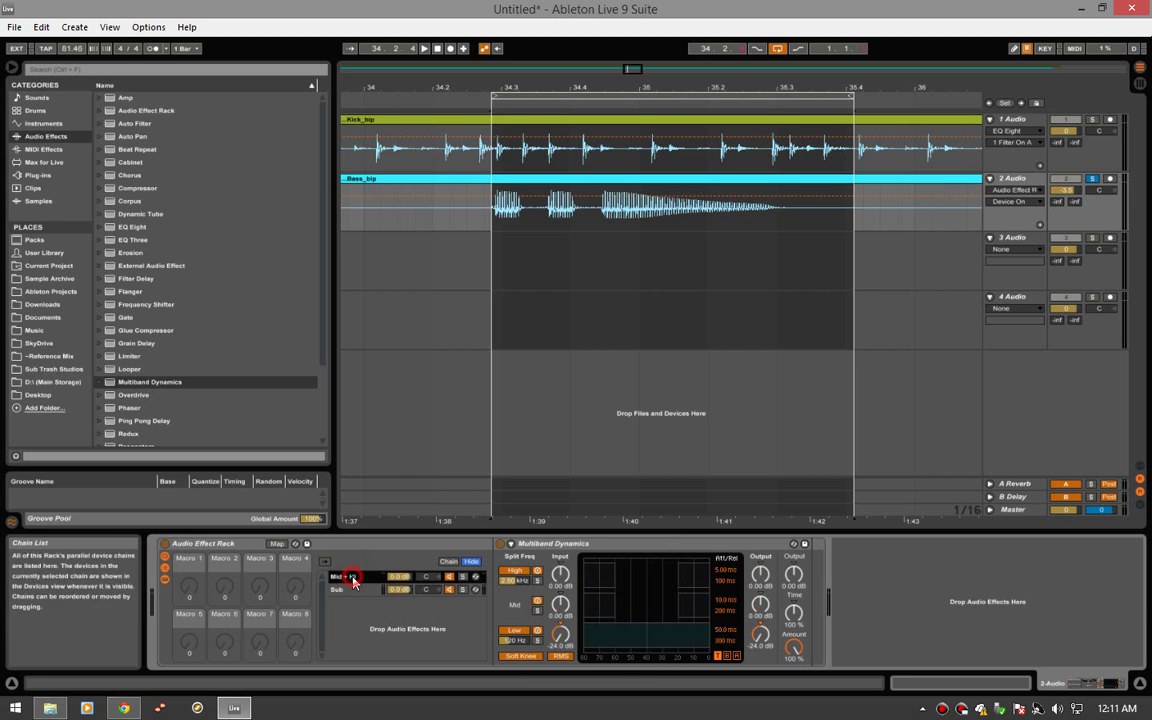
right_click(516, 645)
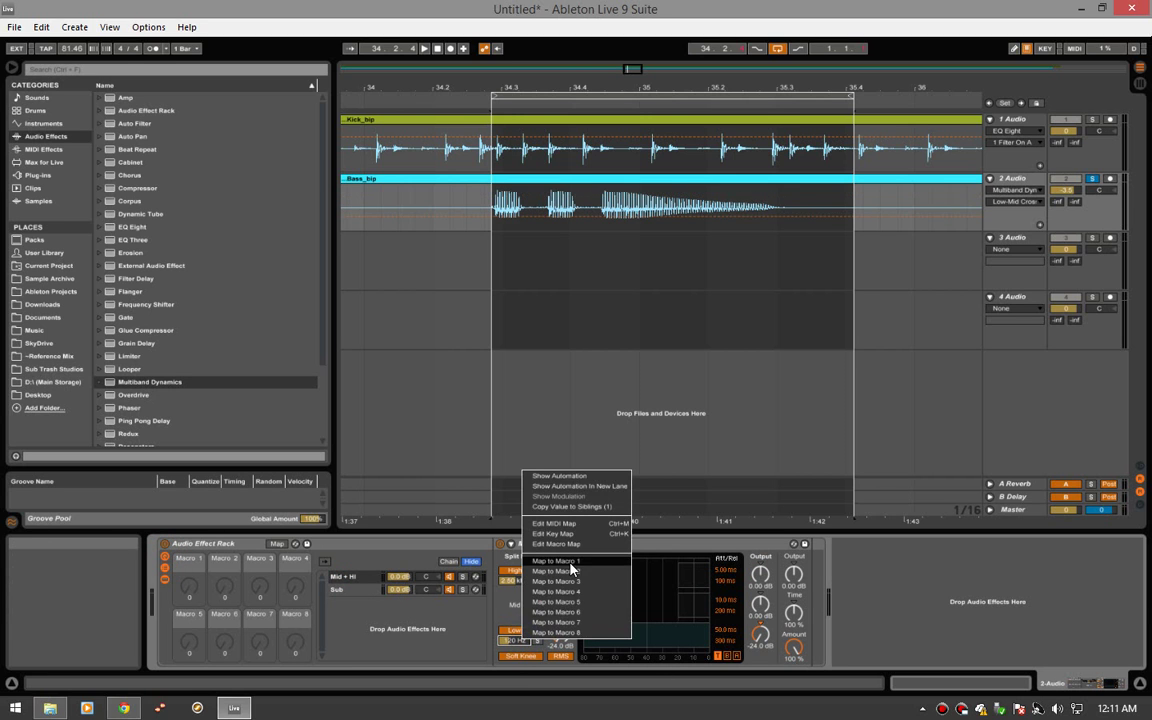
click(550, 558)
right_click(517, 638)
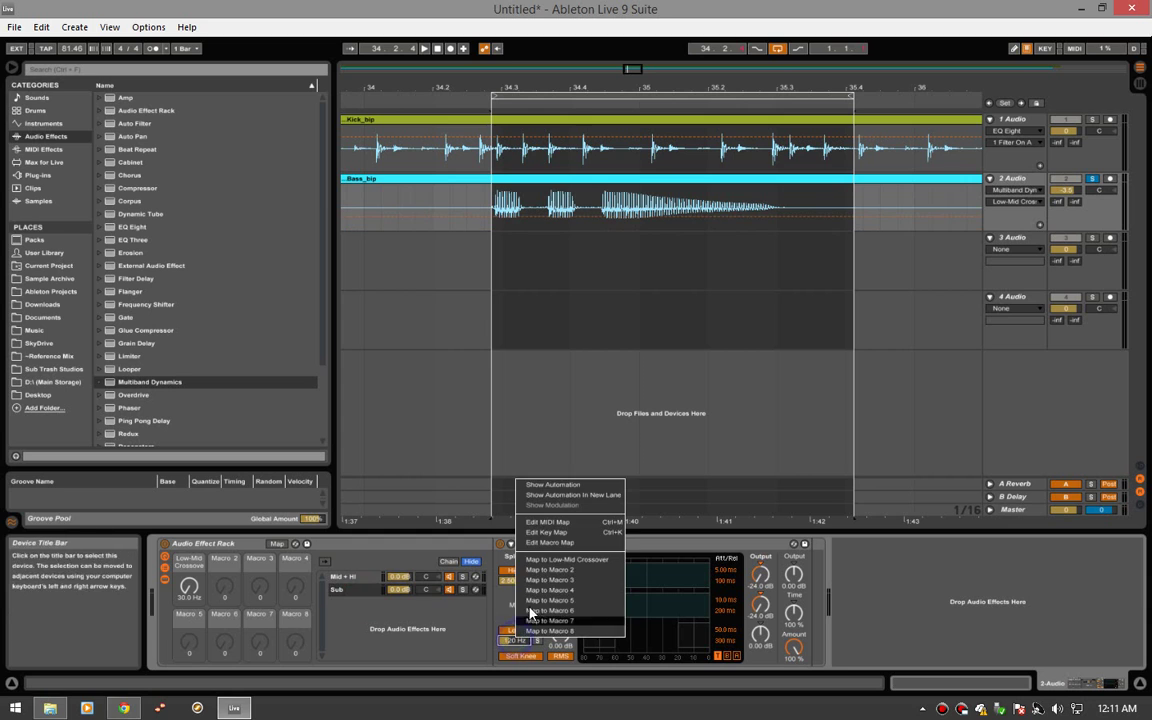
click(452, 535)
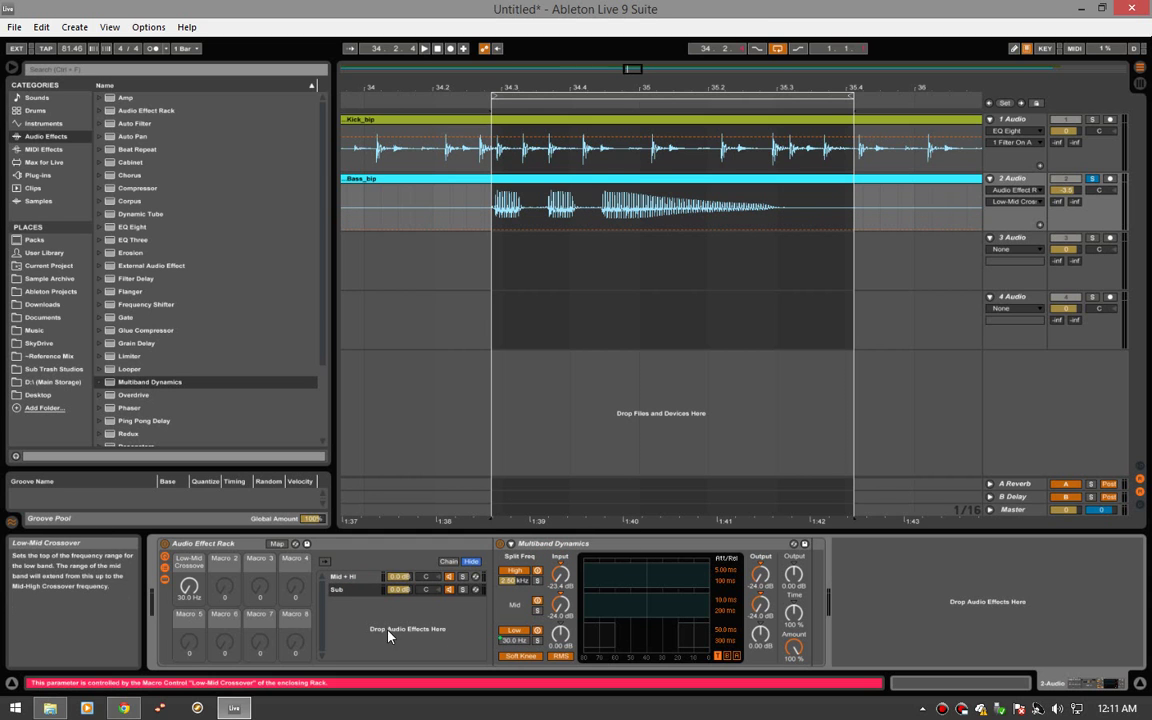
Tune the Low-Mid Crossover macro near 90 Hz while auditioning the soloed Sub and Mid + Hi chains.
click(188, 586)
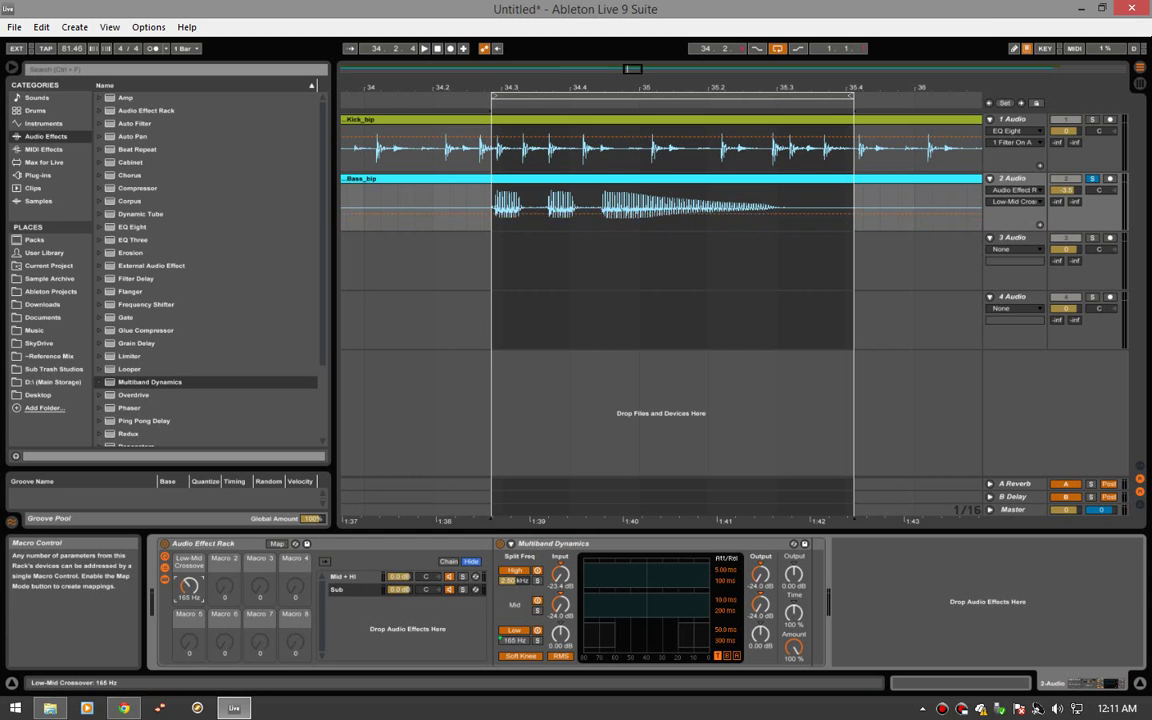
click(190, 592)
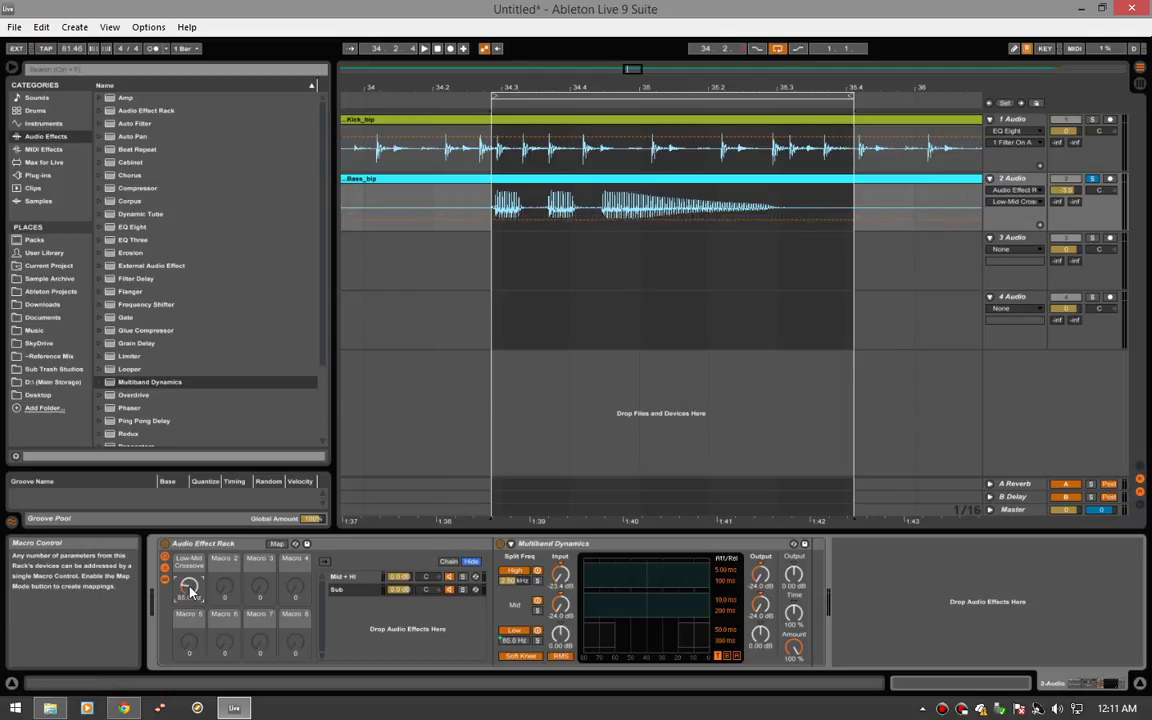
drag(190, 592, 185, 595)
click(462, 589)
key(space)
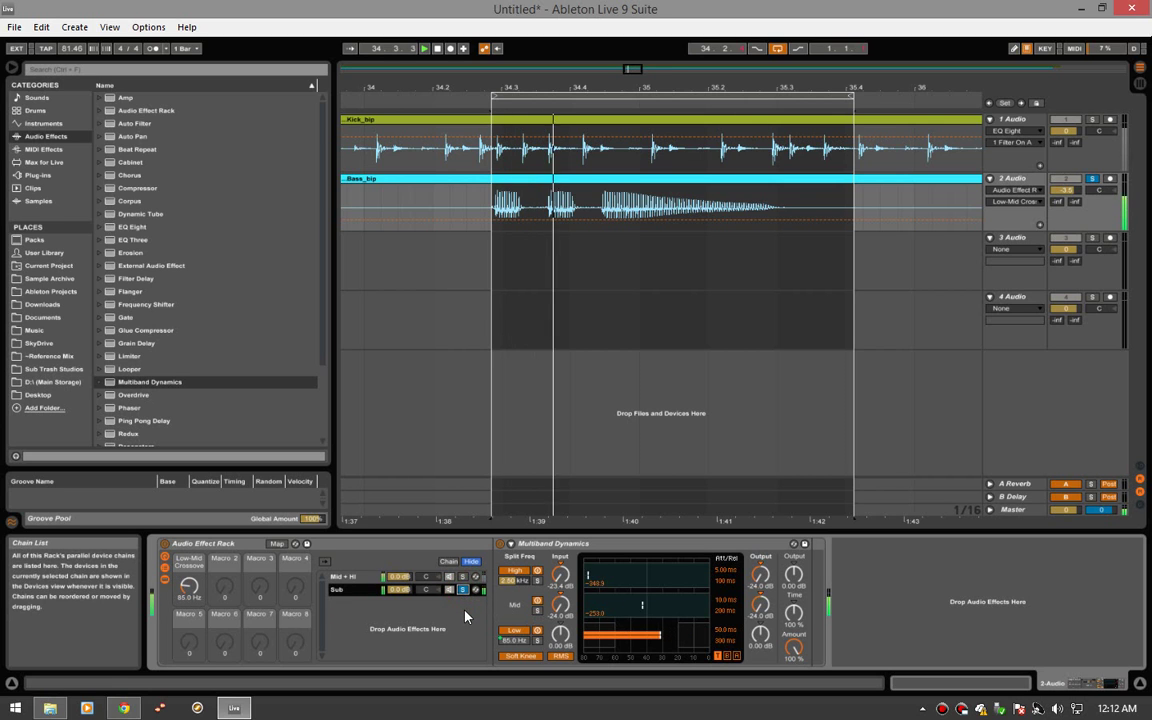
click(462, 577)
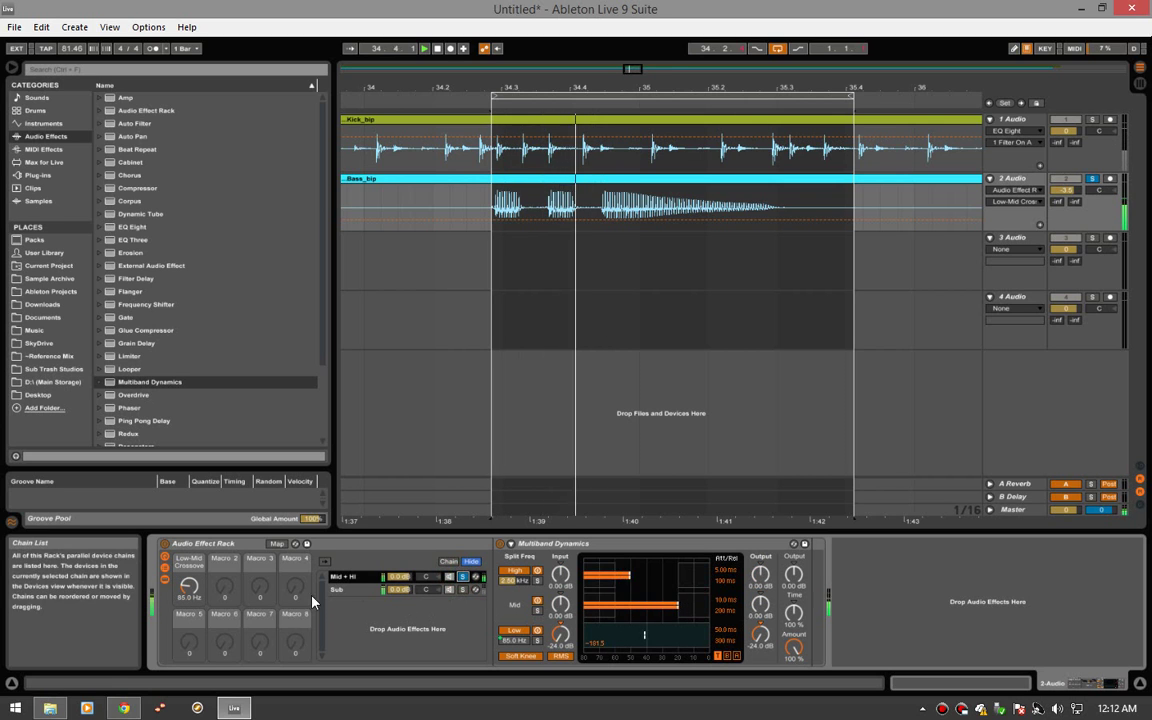
mouse_move(188, 587)
mouse_down()
mouse_move(188, 570)
mouse_move(190, 595)
mouse_up()
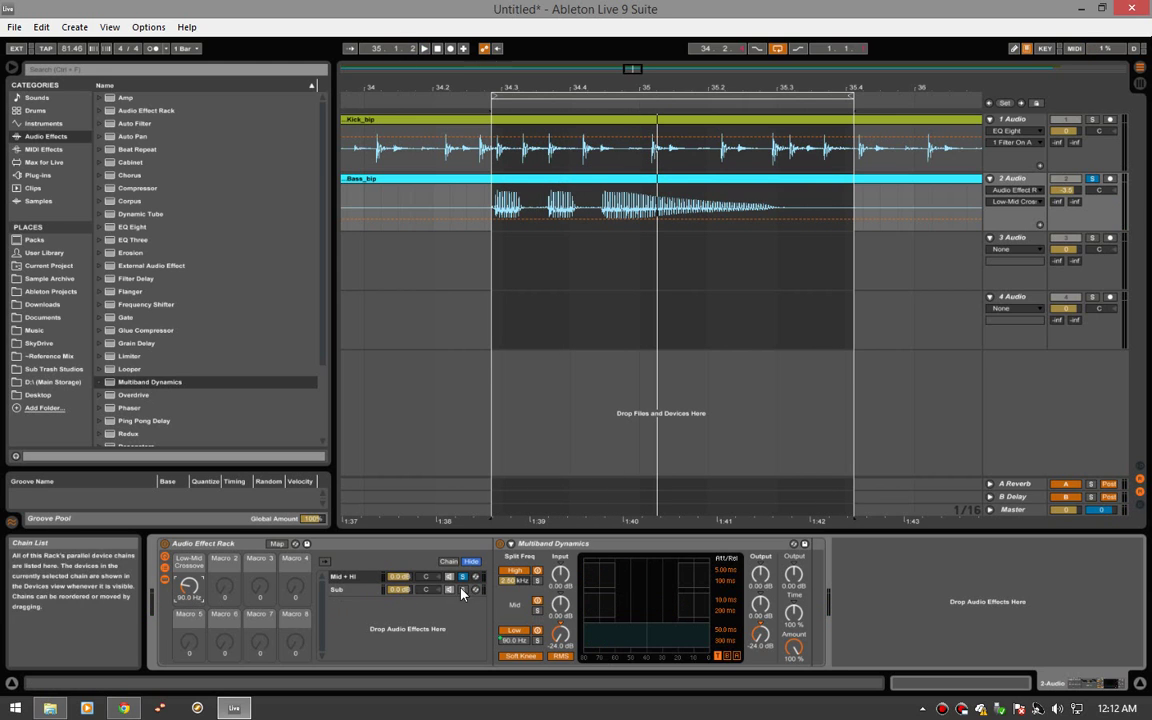
Unsolo the Sub chain, solo the kick track, and play the loop.
click(462, 589)
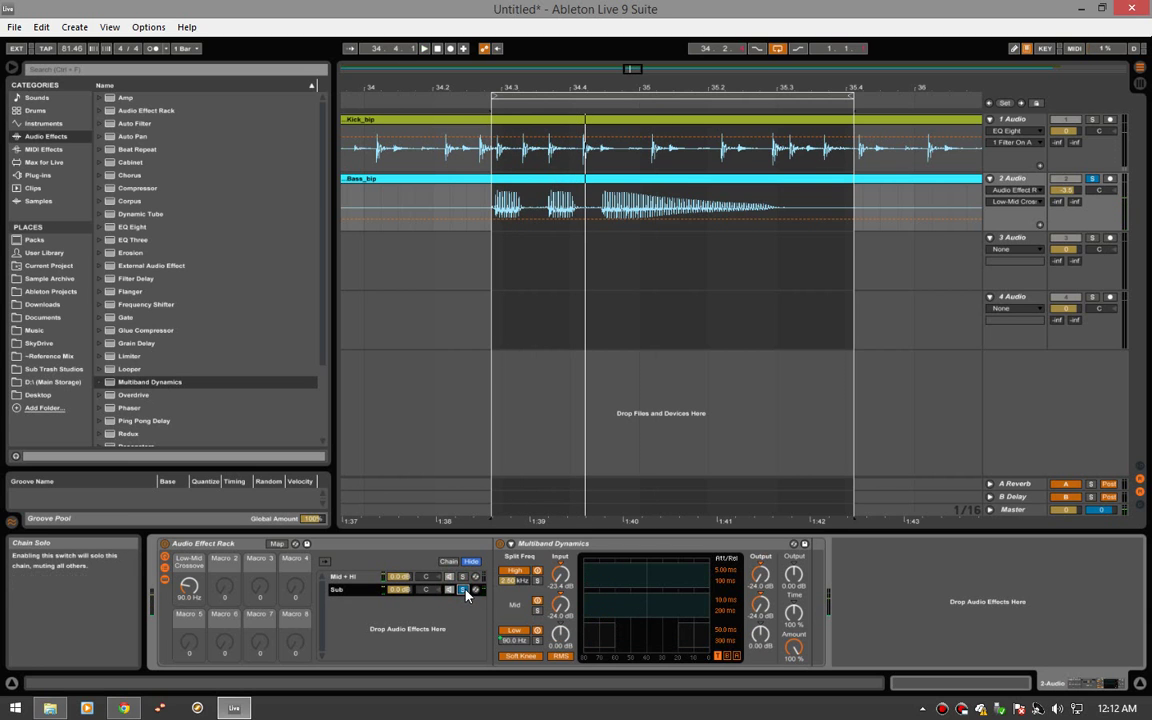
click(465, 590)
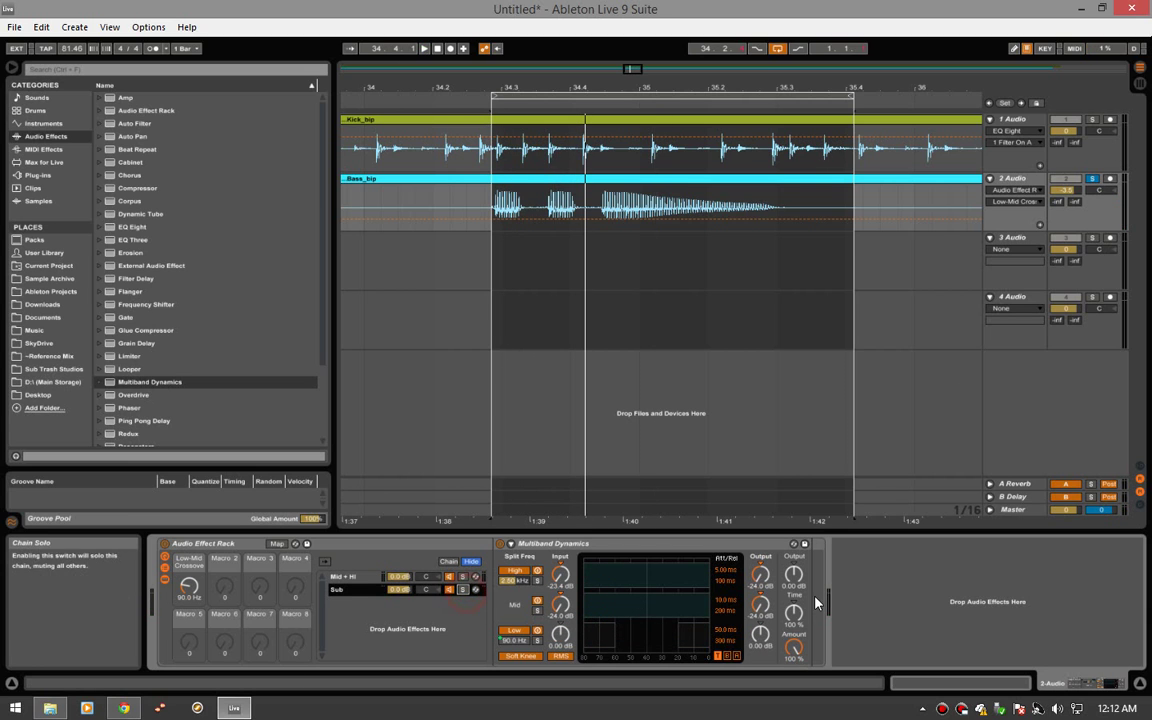
click(1093, 120)
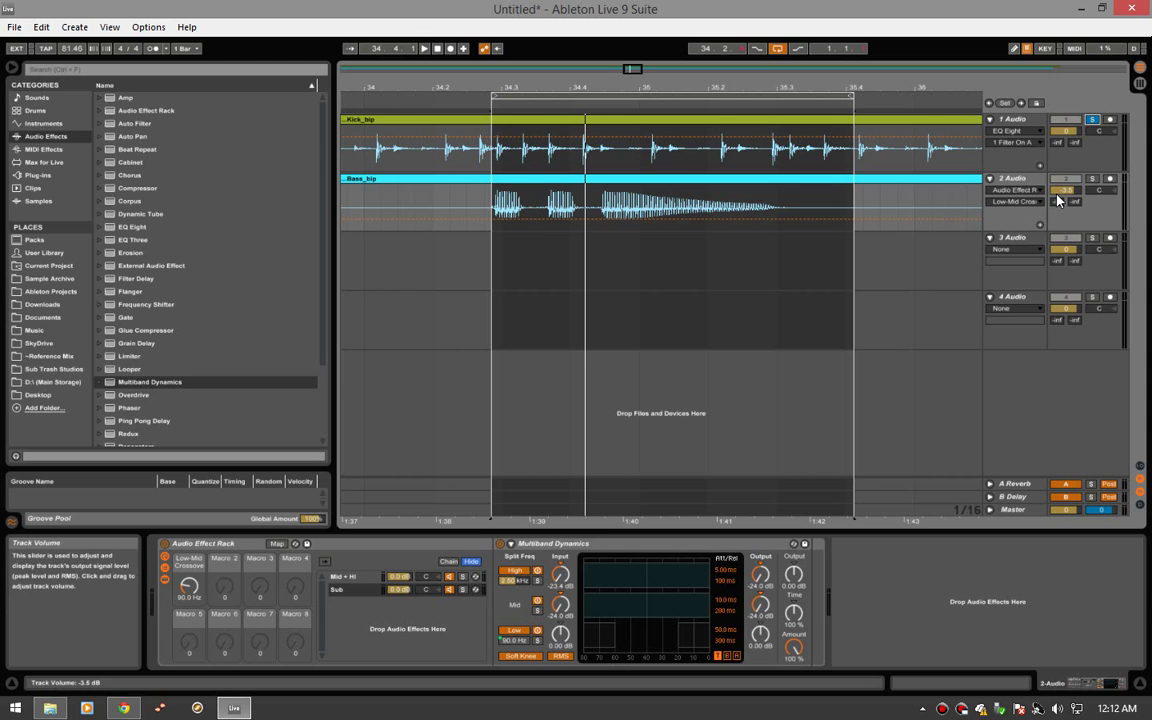
key(space)
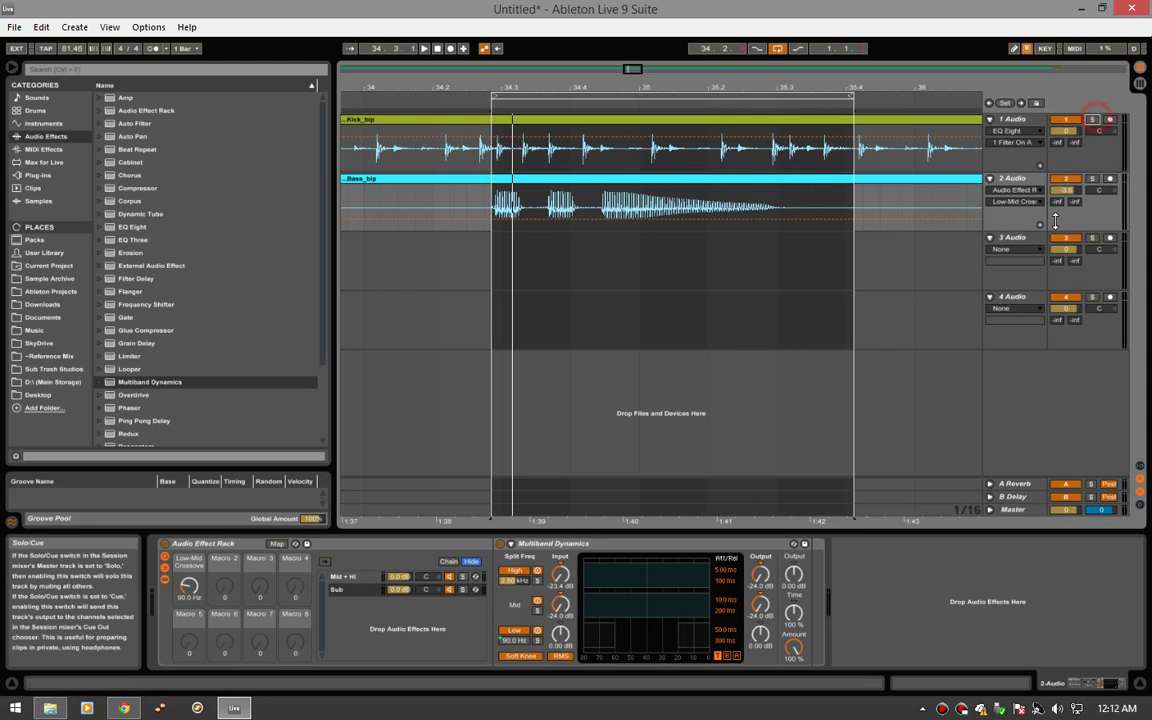
key(space)
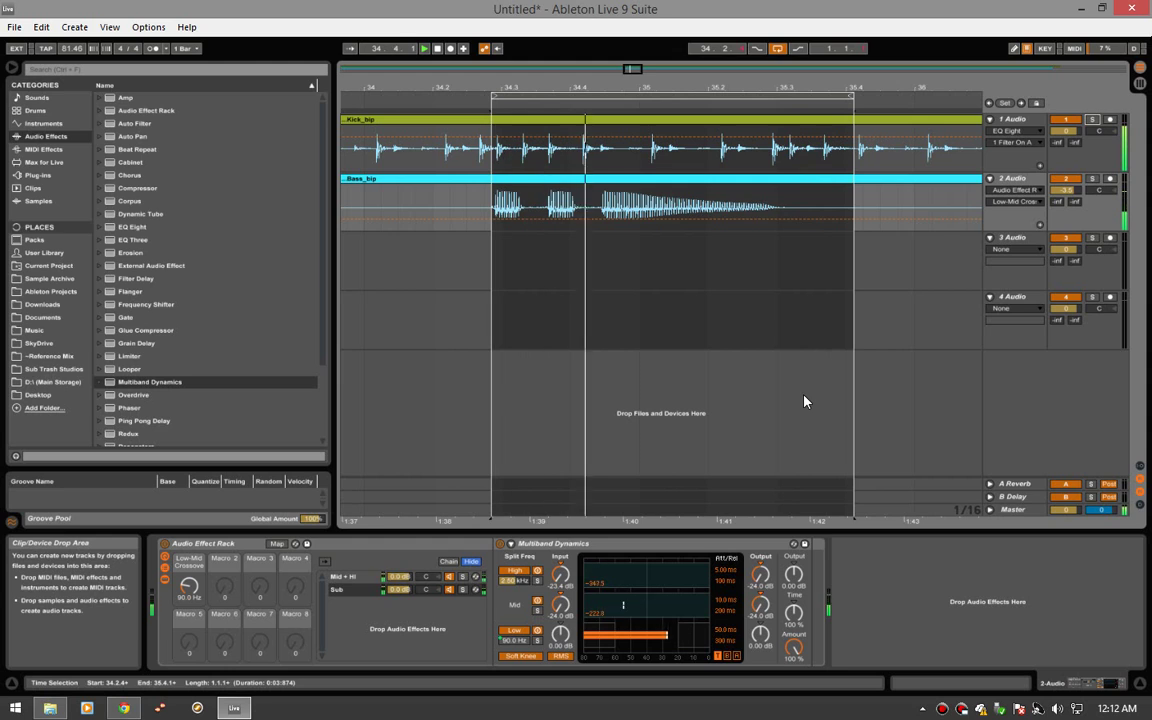
key(space)
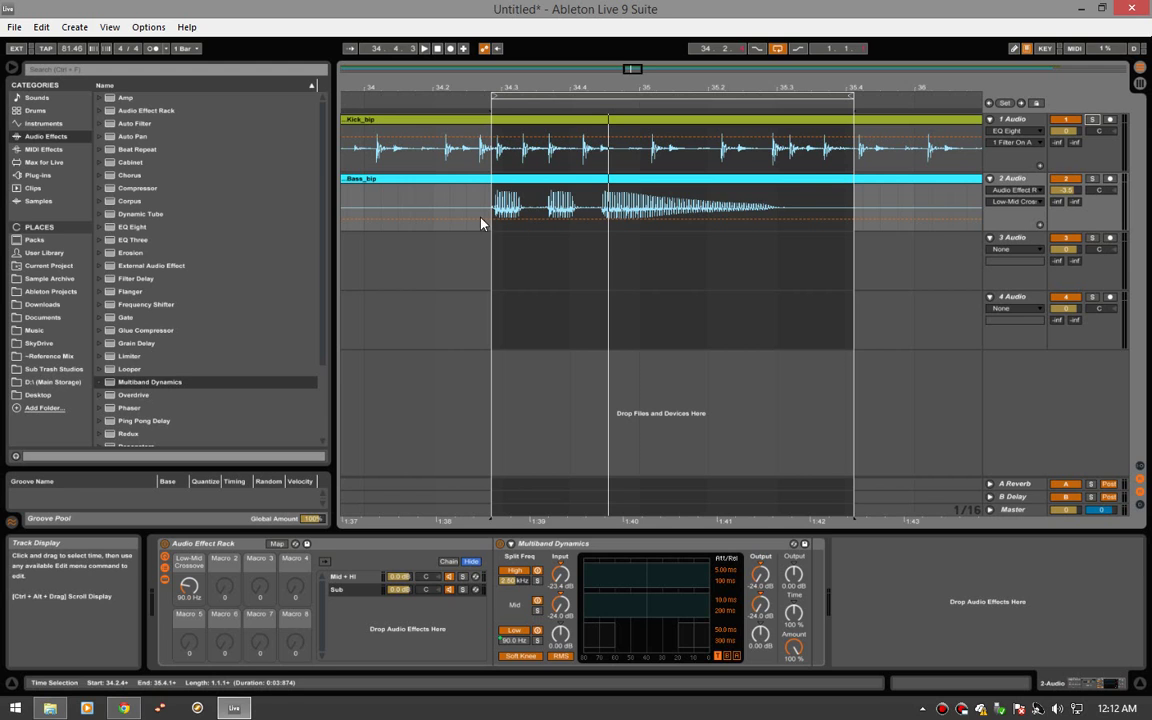
Audition playback from several start points inside the Bass and Kick clips.
click(762, 198)
key(space)
key(space)
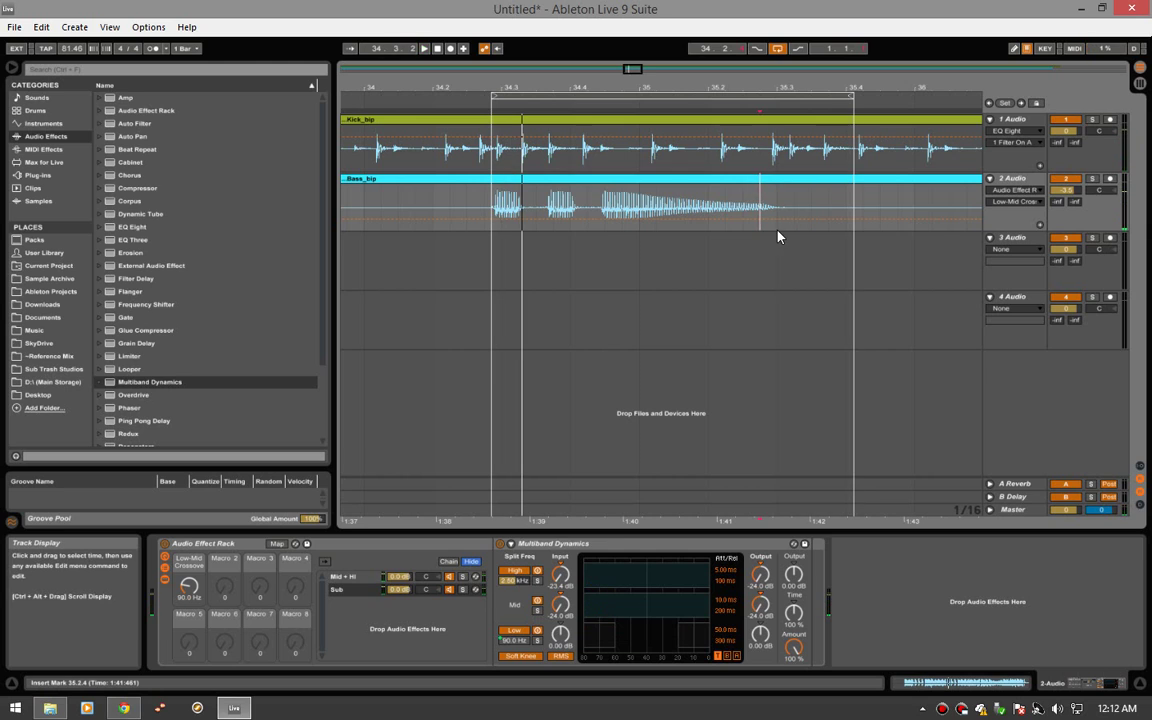
click(495, 205)
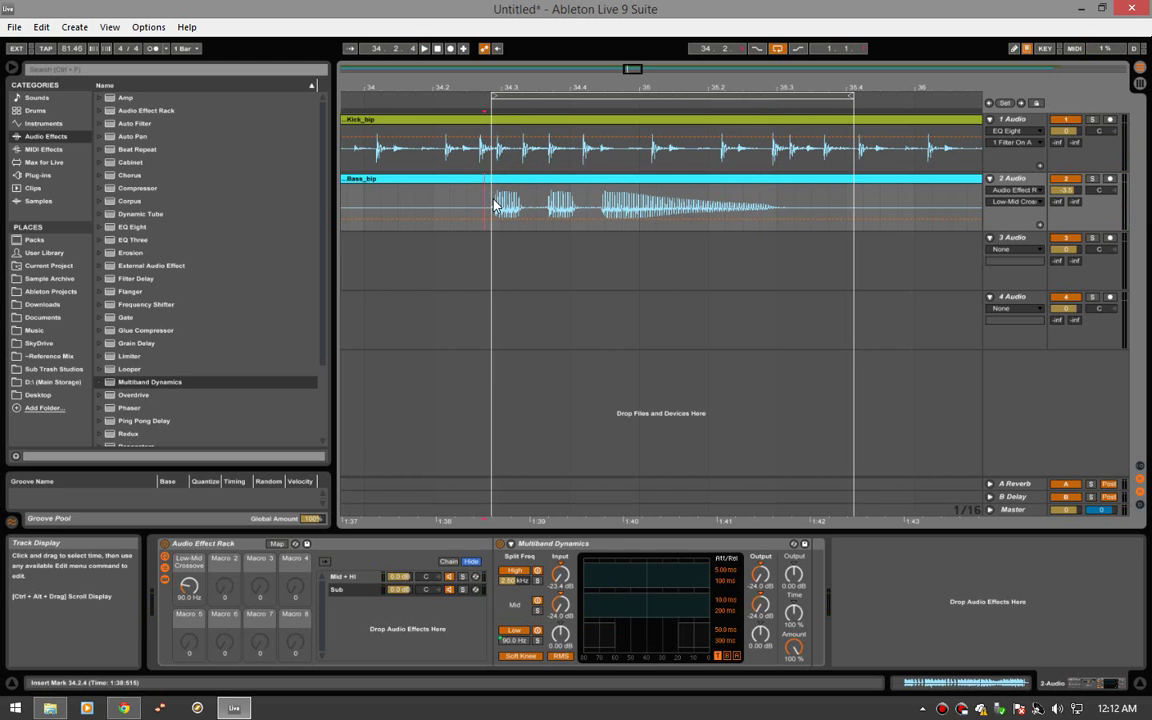
key(space)
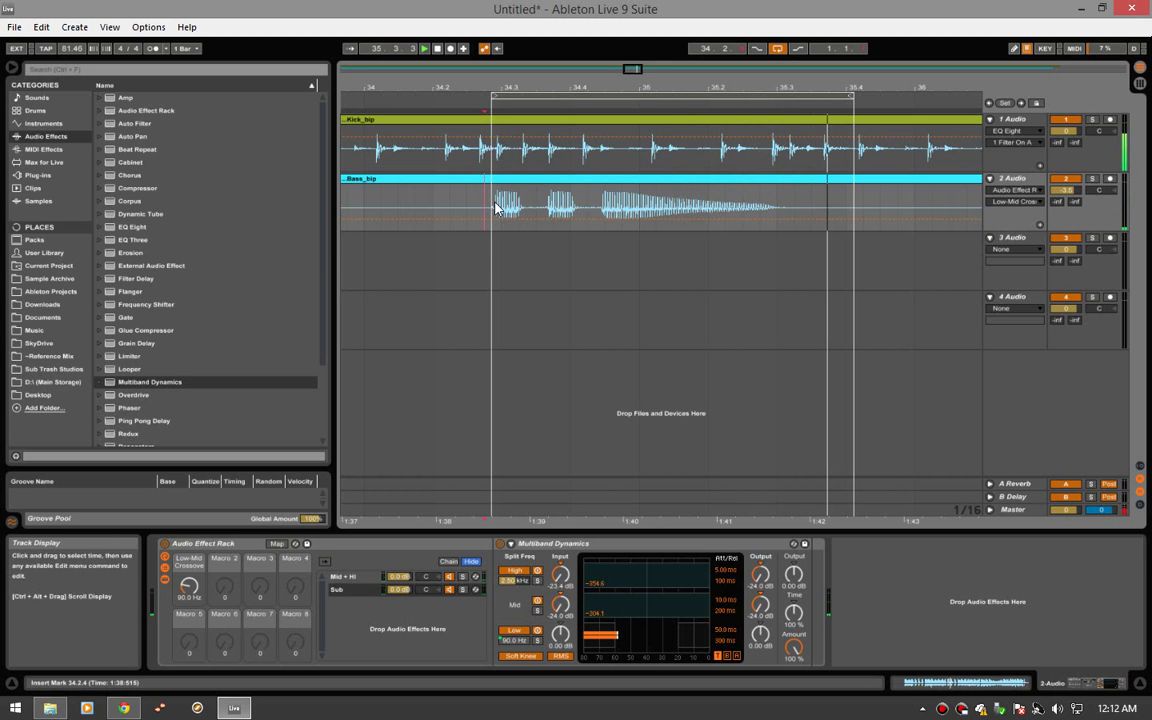
key(space)
key(space)
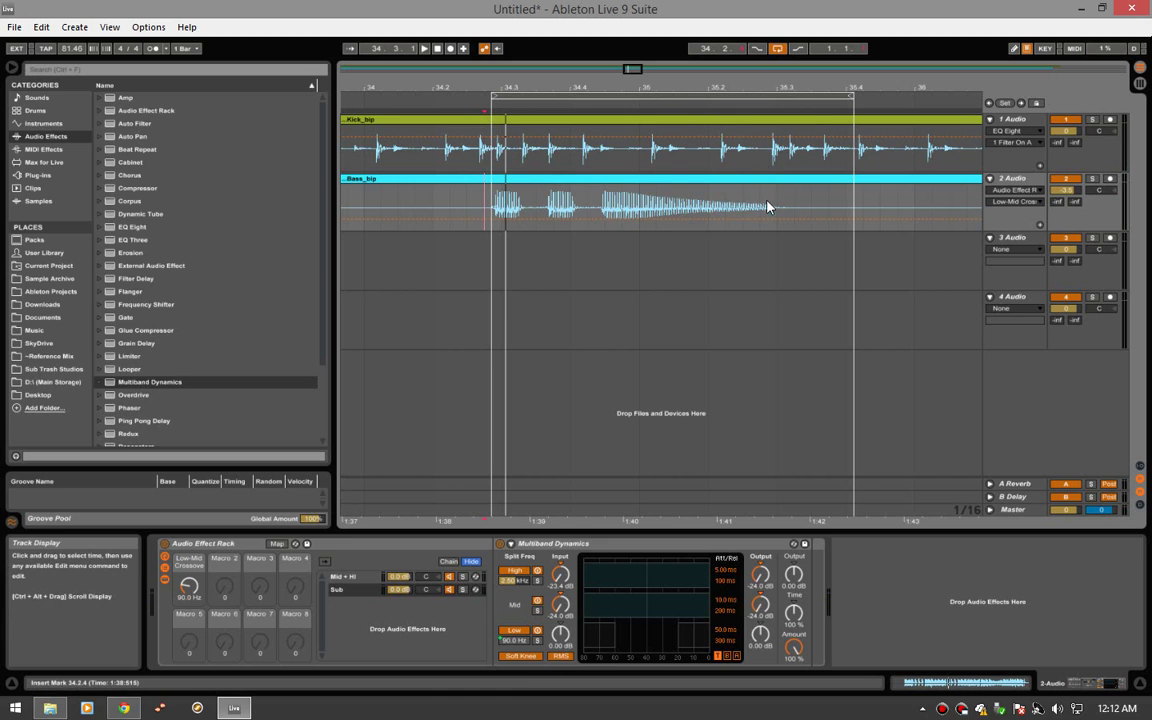
click(777, 150)
key(space)
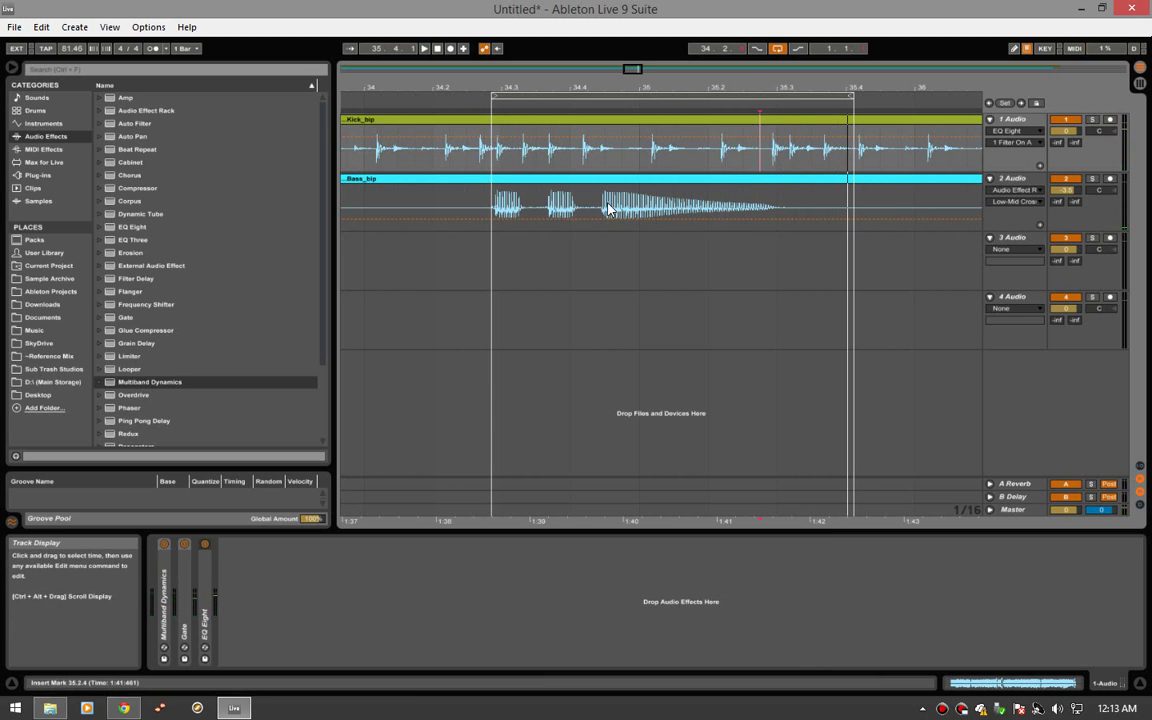
Add a Compressor on the bass, sidechained from the 1-Audio kick track Post FX, and audition it.
key(space)
click(486, 205)
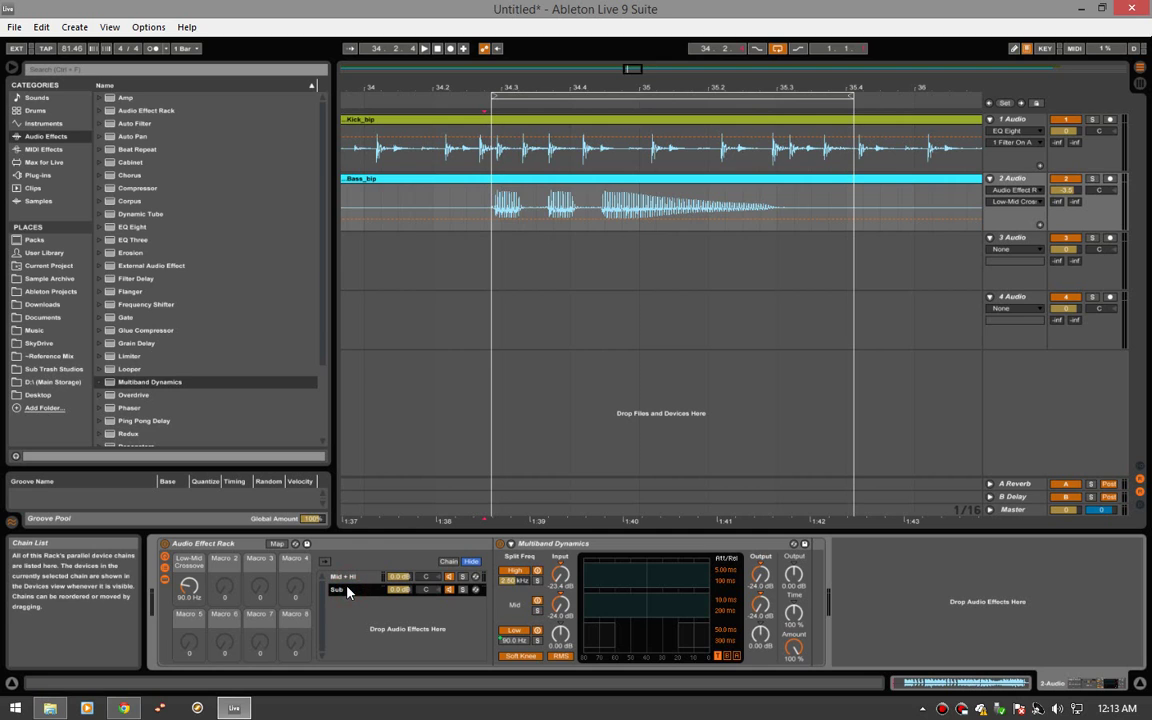
drag(139, 190, 866, 607)
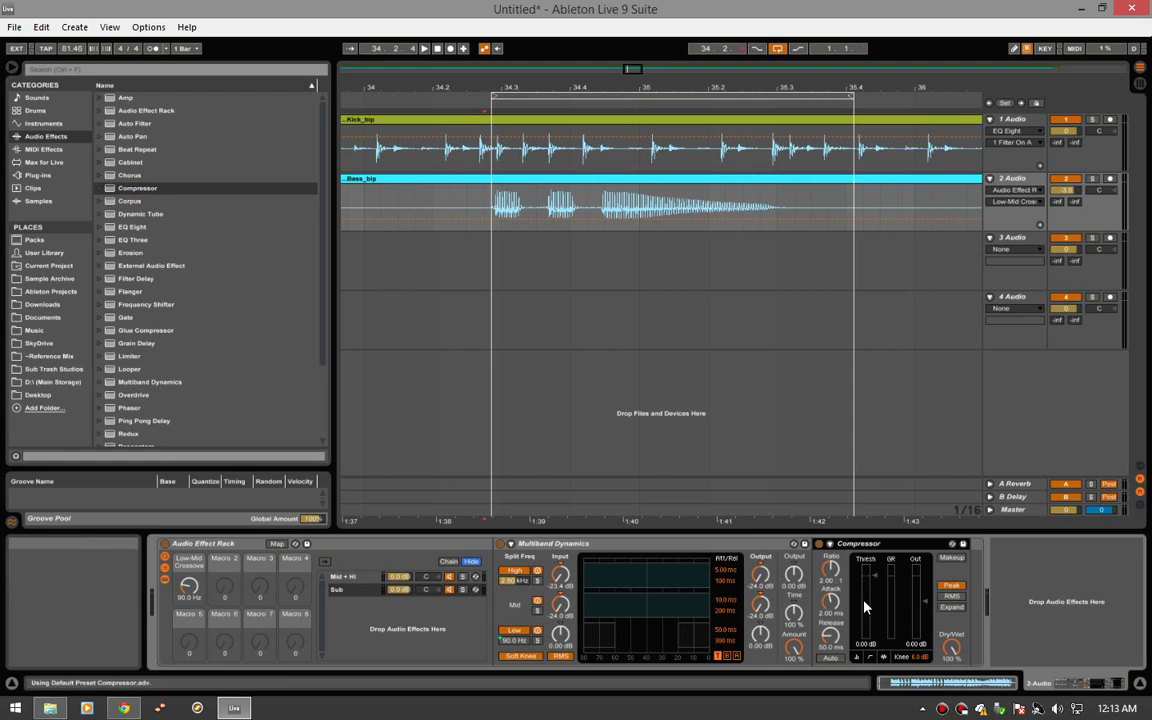
click(829, 543)
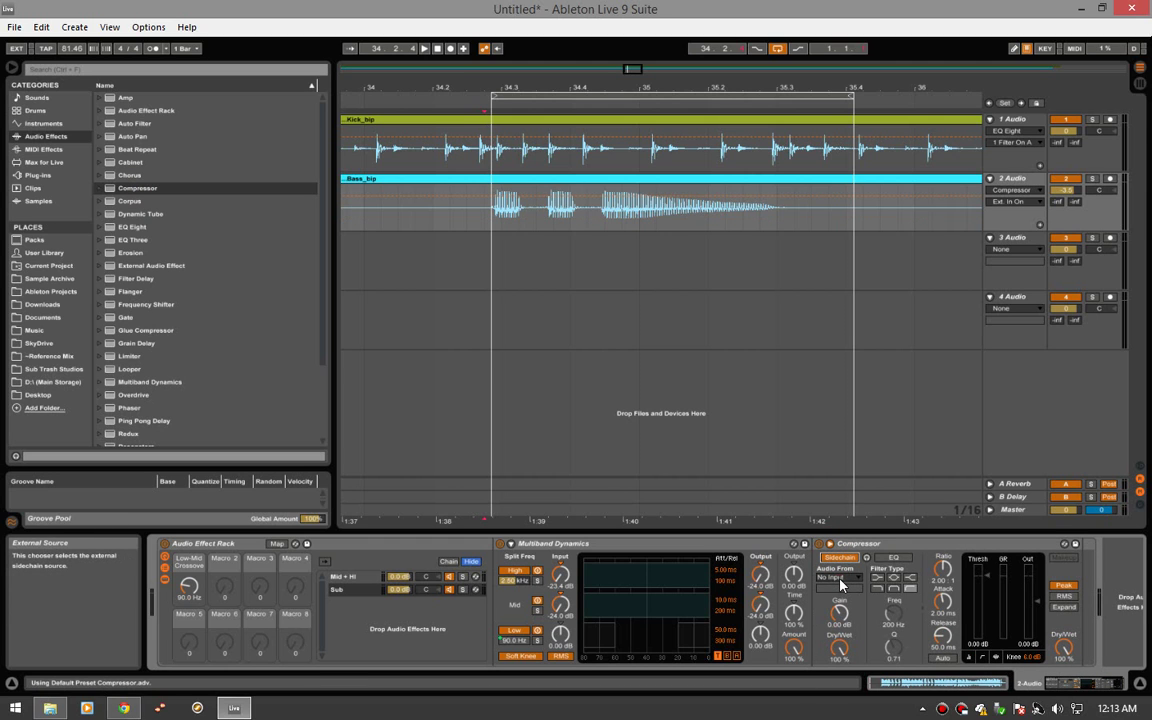
click(840, 585)
click(840, 605)
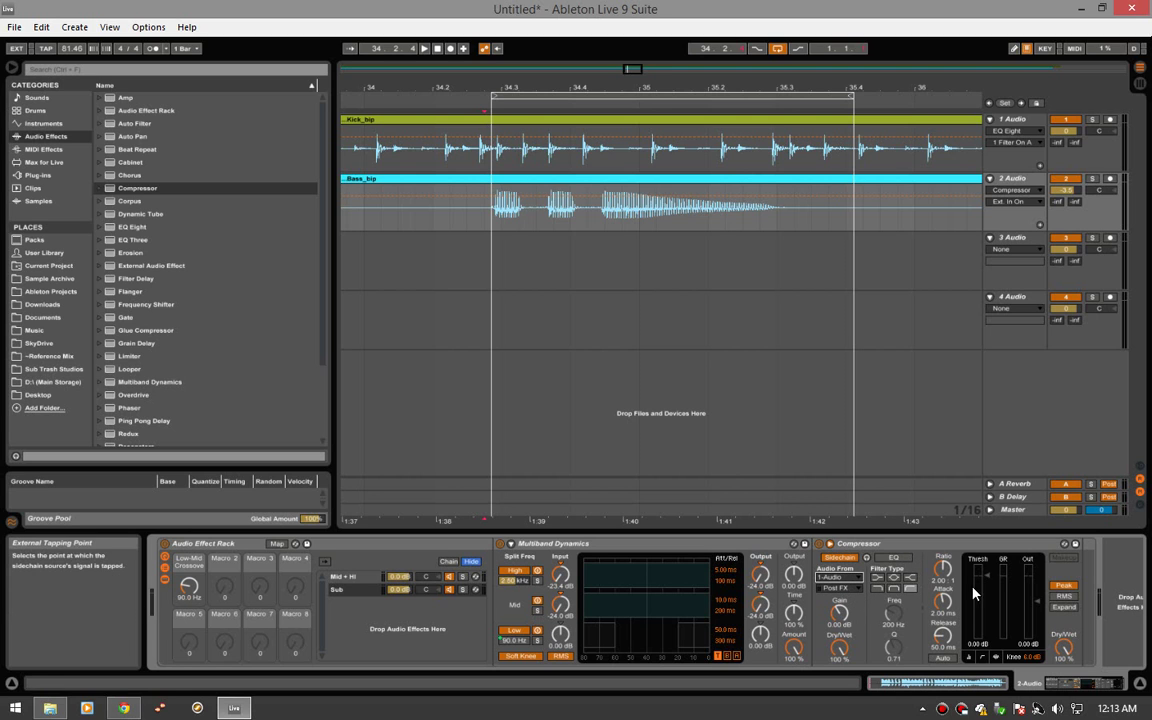
key(space)
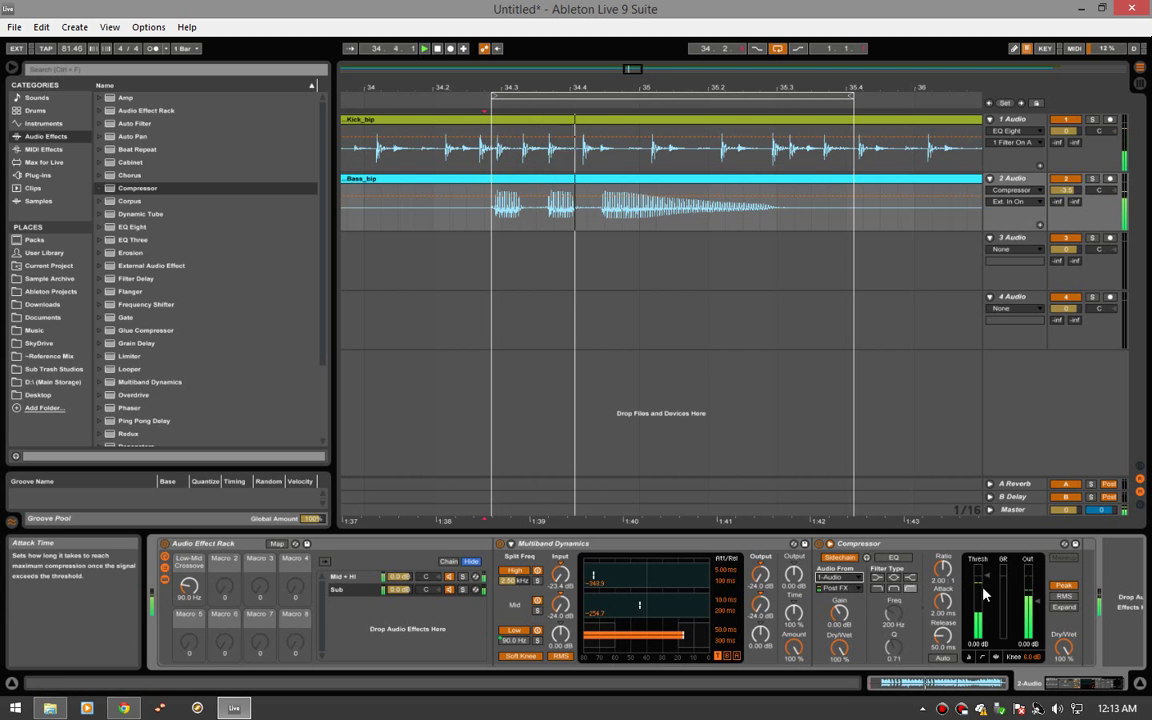
click(363, 594)
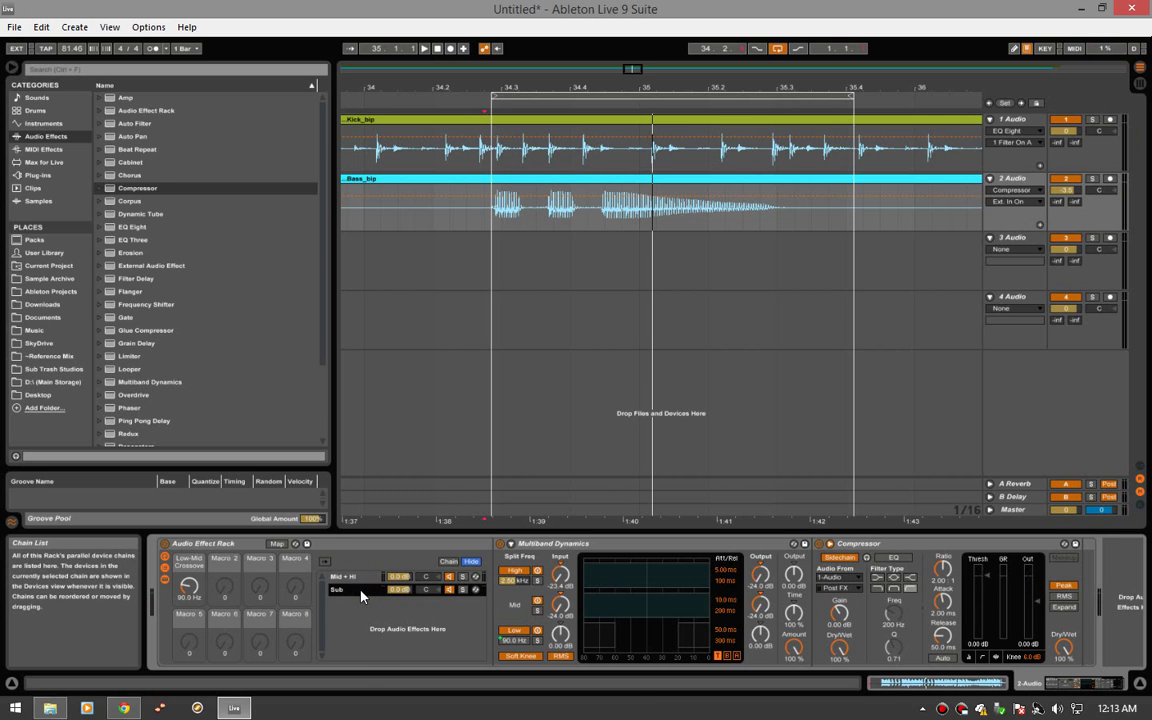
Set the Compressor ratio to 6.00:1 and attack to 0.61 ms, then audition it.
click(943, 569)
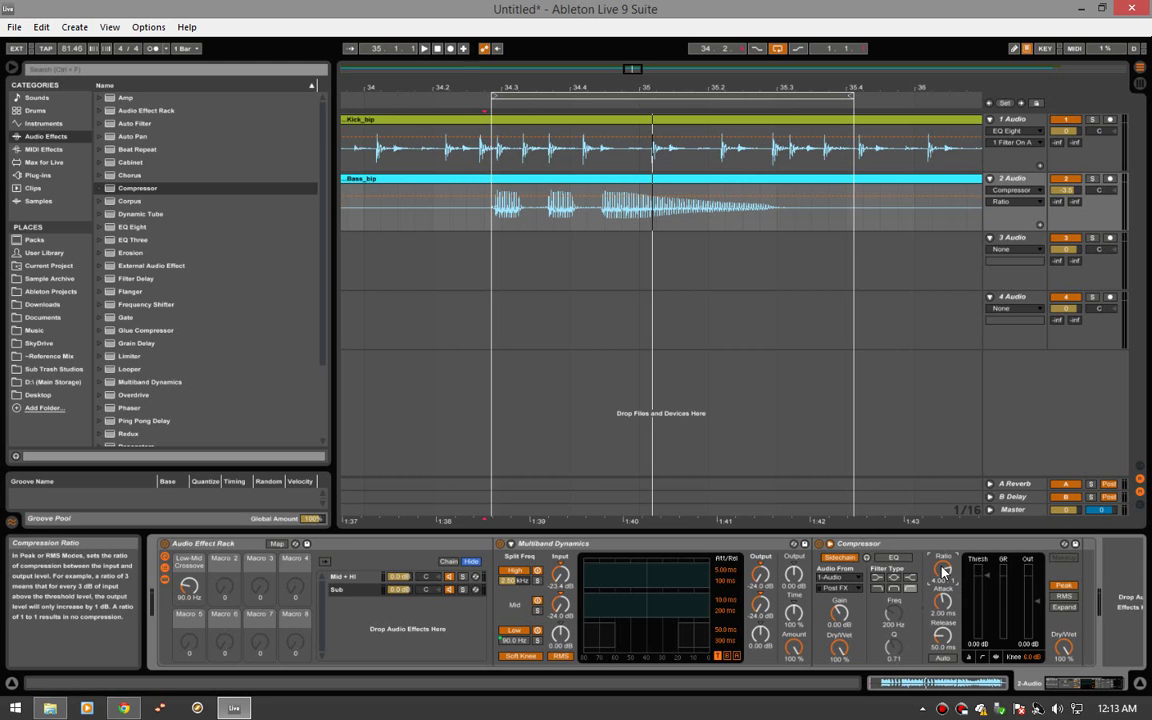
drag(942, 571, 942, 560)
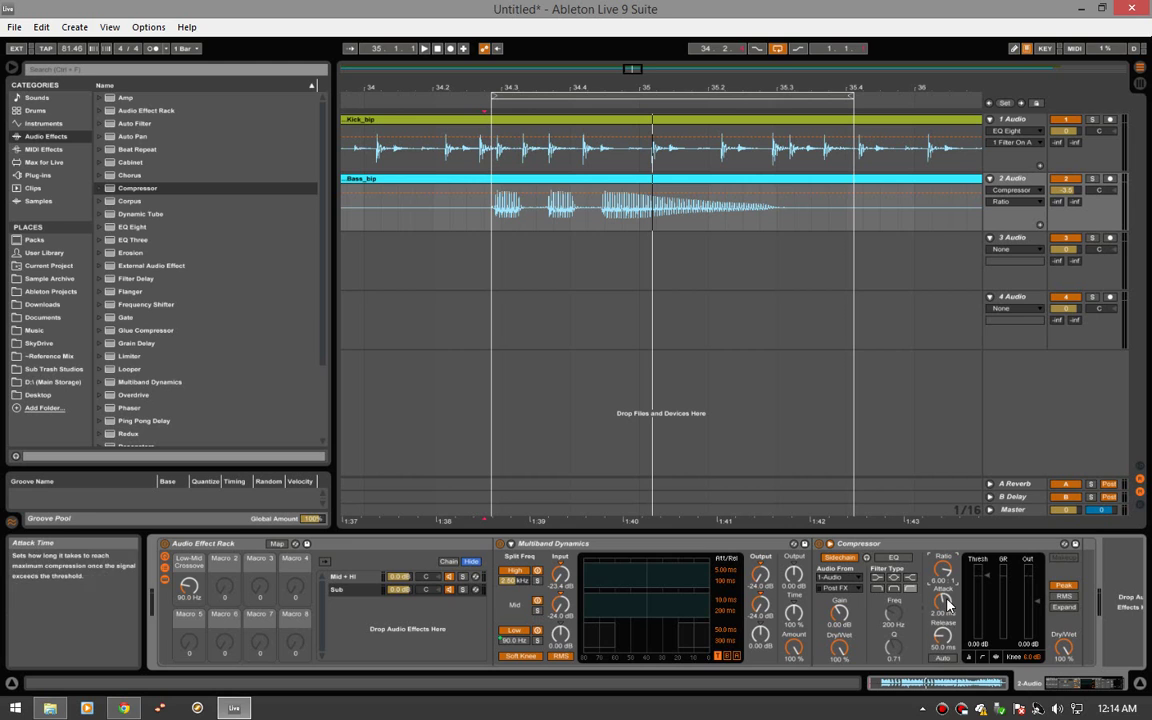
click(942, 625)
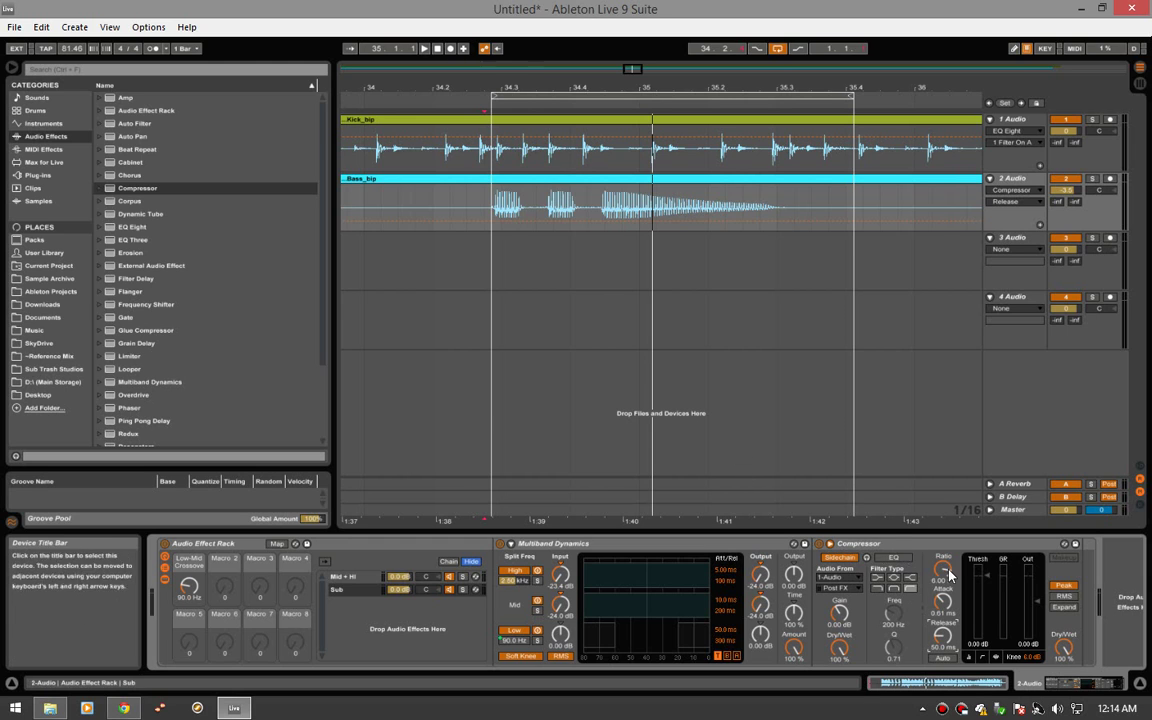
key(space)
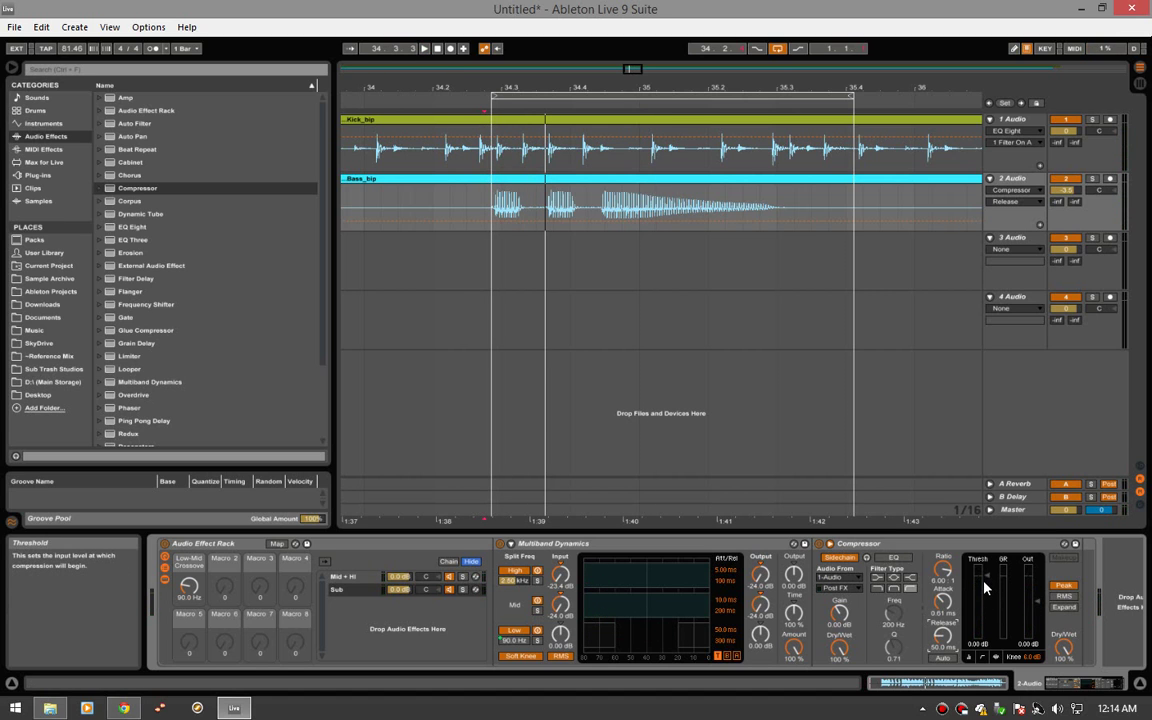
Set the Compressor threshold to -9.41 dB and release to 24.8 ms, replaying to audition.
drag(985, 588, 985, 608)
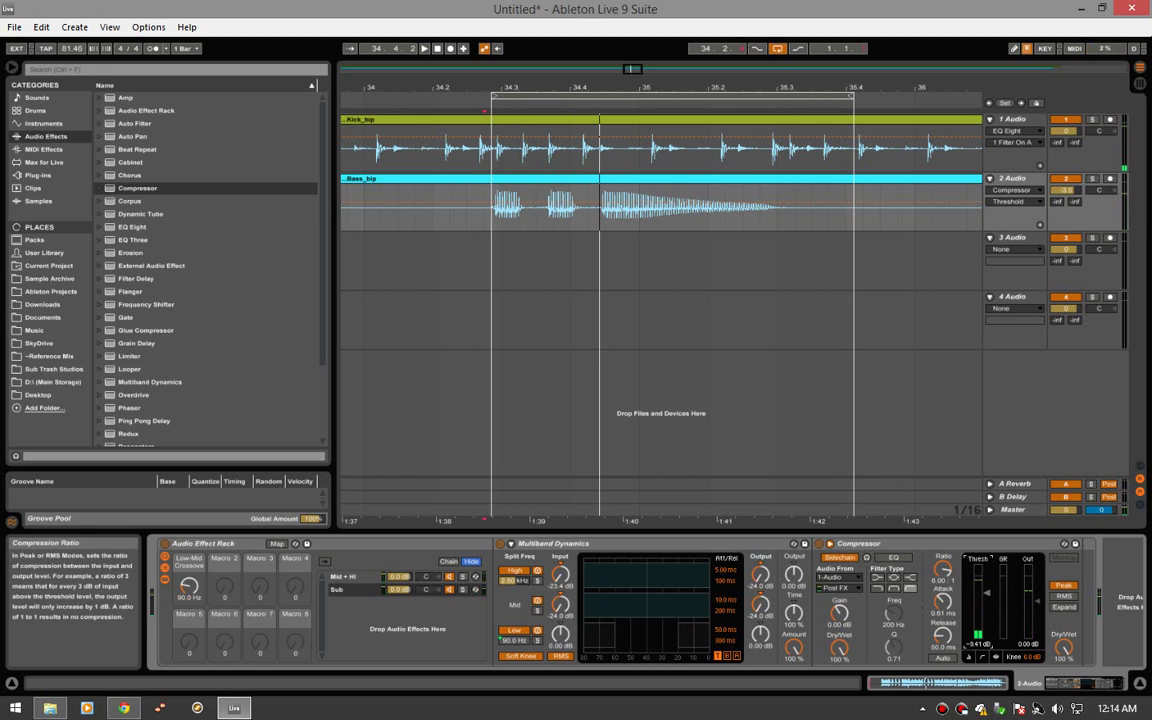
click(944, 573)
drag(946, 578, 946, 578)
key(space)
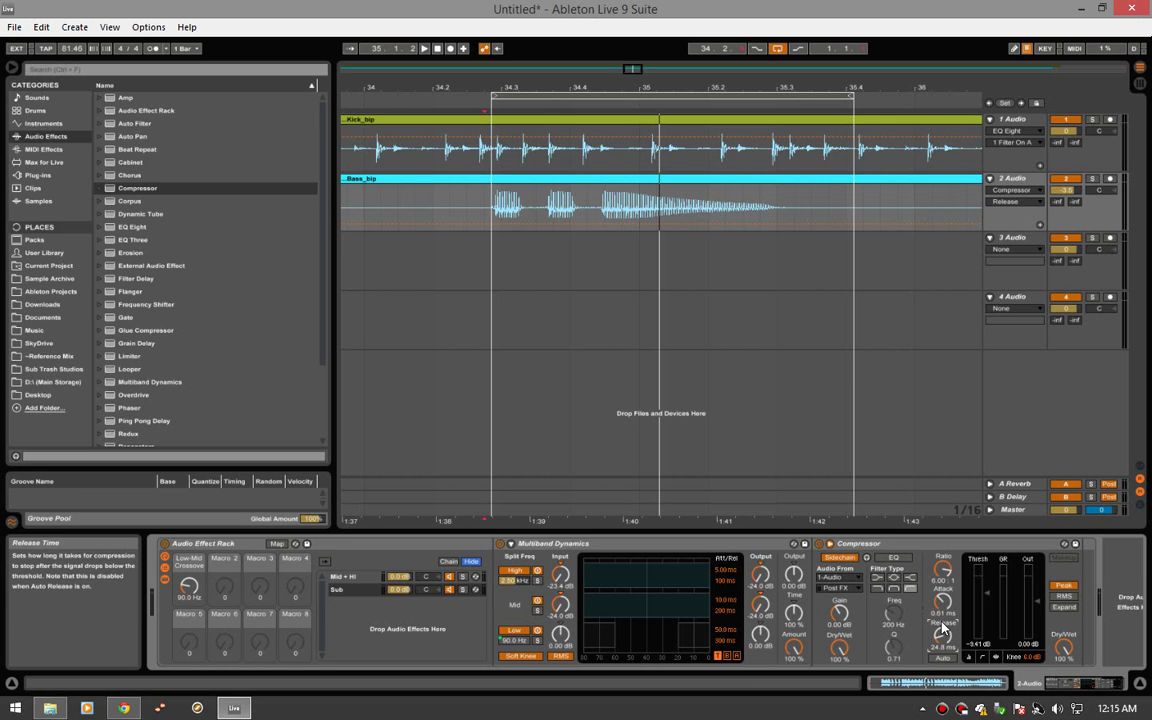
key(space)
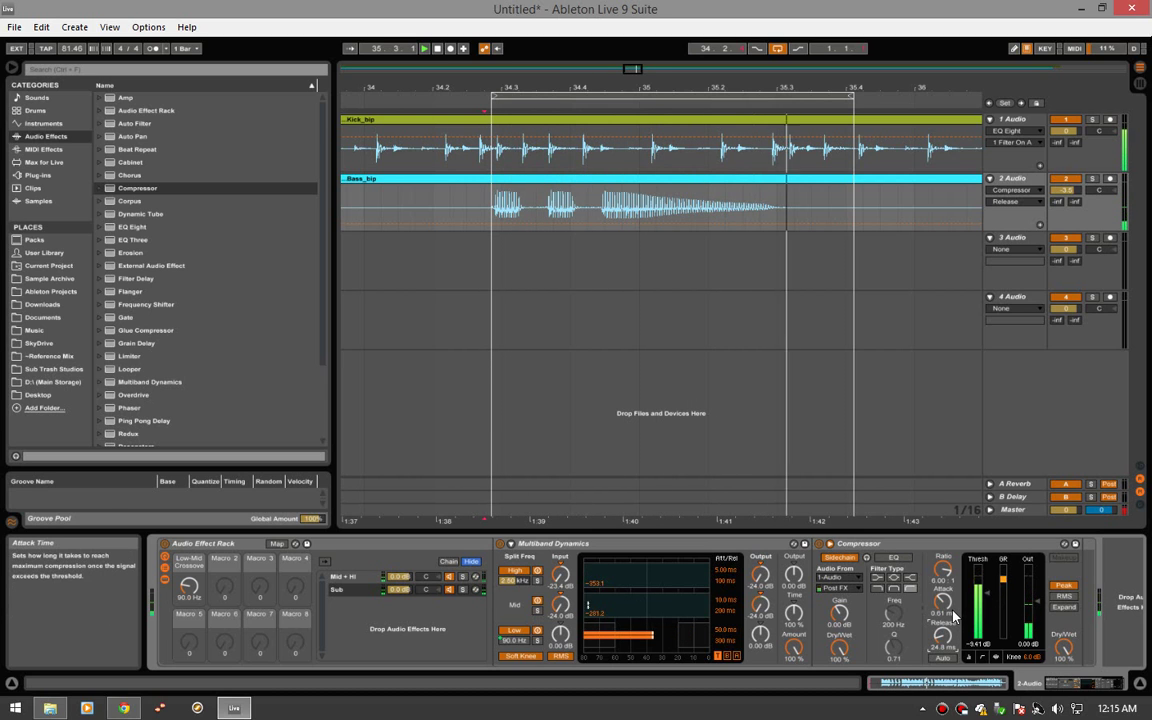
Lower the Sub Compressor threshold to -14.2 dB, check the Mid + Hi chain, and replay.
drag(990, 600, 990, 612)
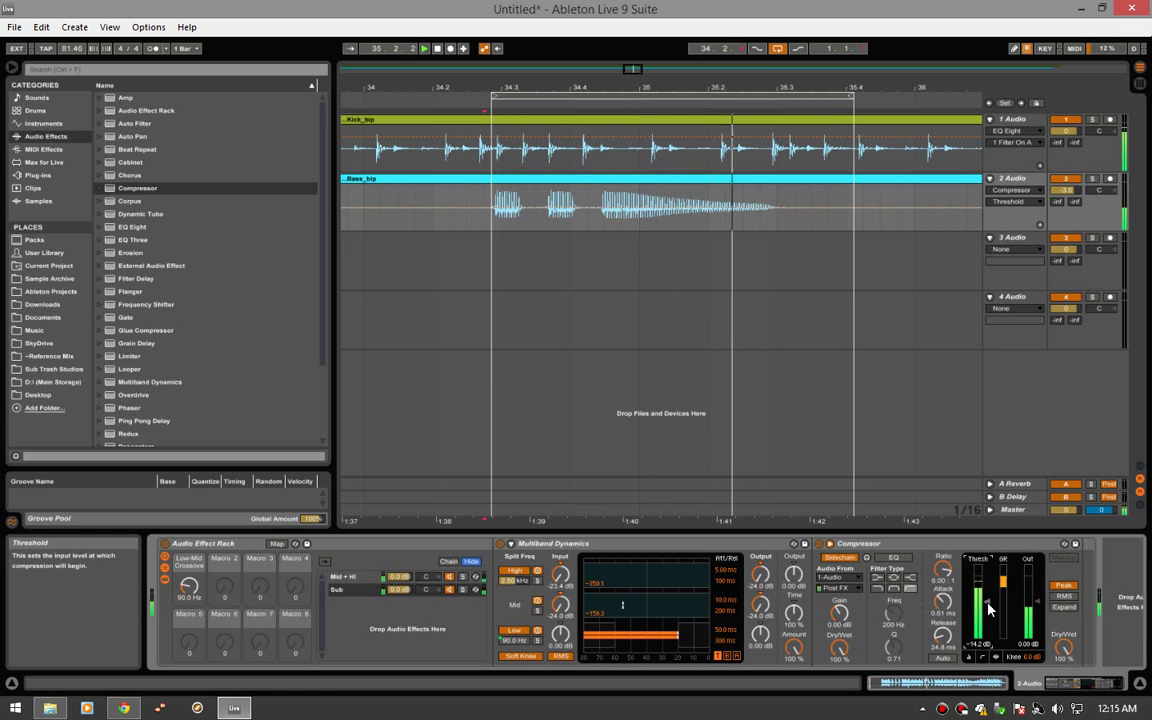
click(361, 580)
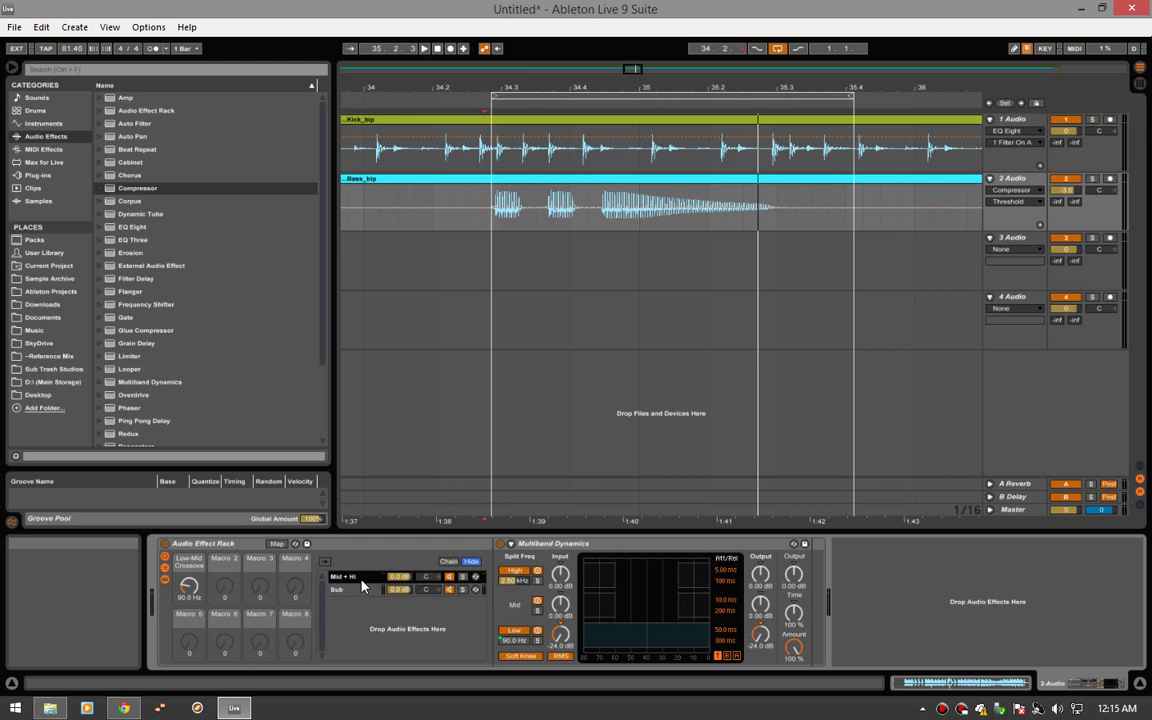
click(347, 592)
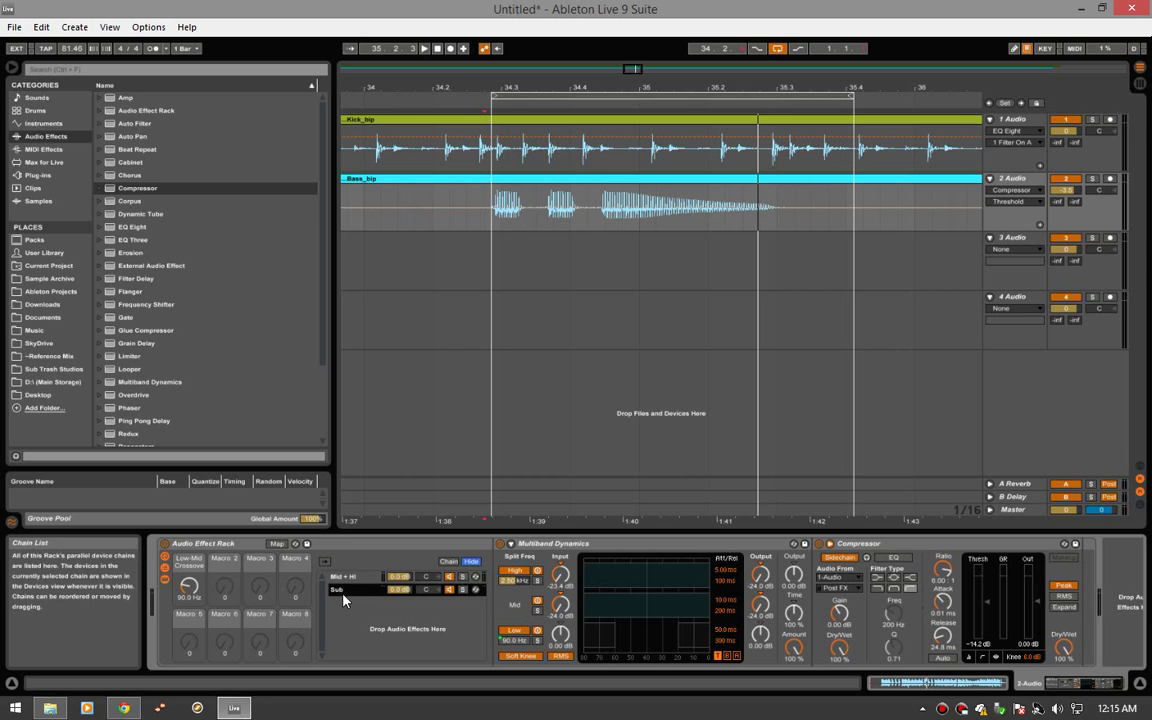
key(space)
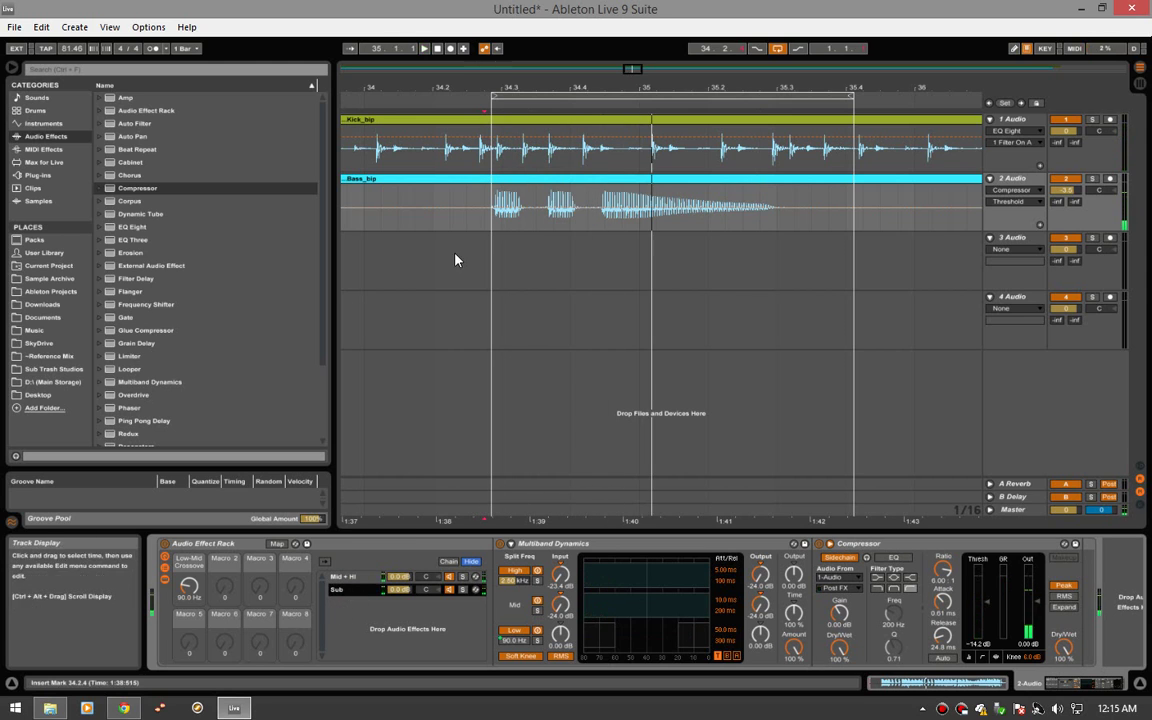
Loop the bass phrase and compare playback with the Sub compressor bypassed and active.
click(509, 104)
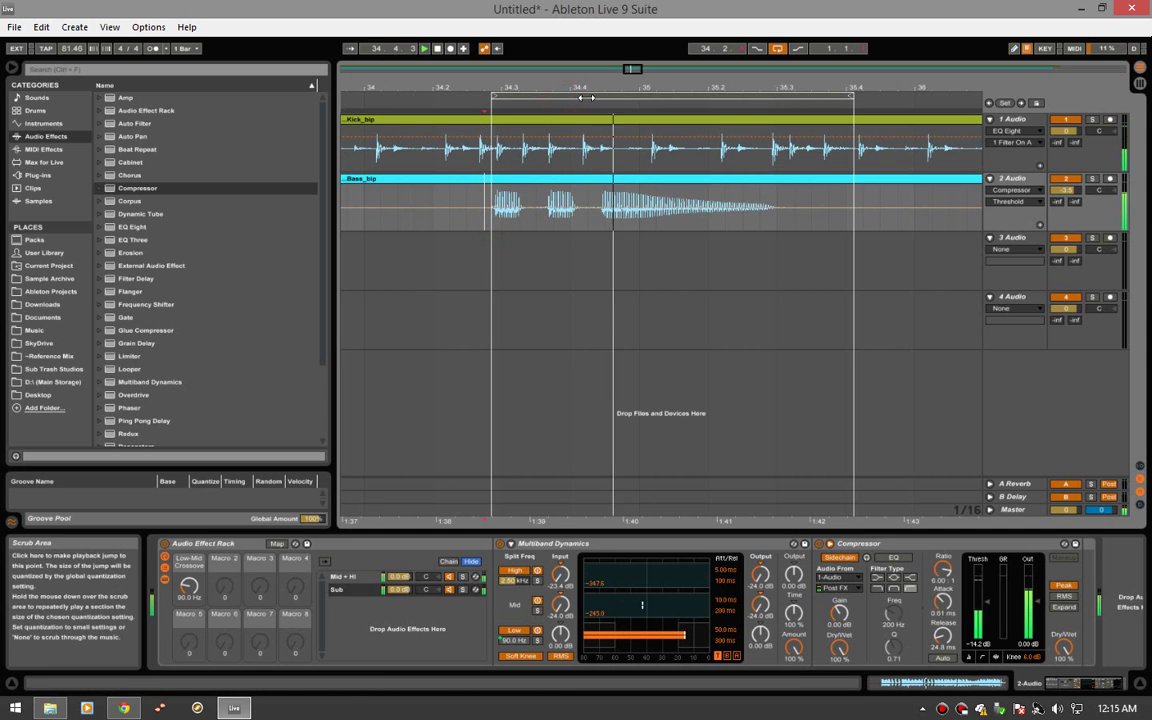
click(585, 97)
key(space)
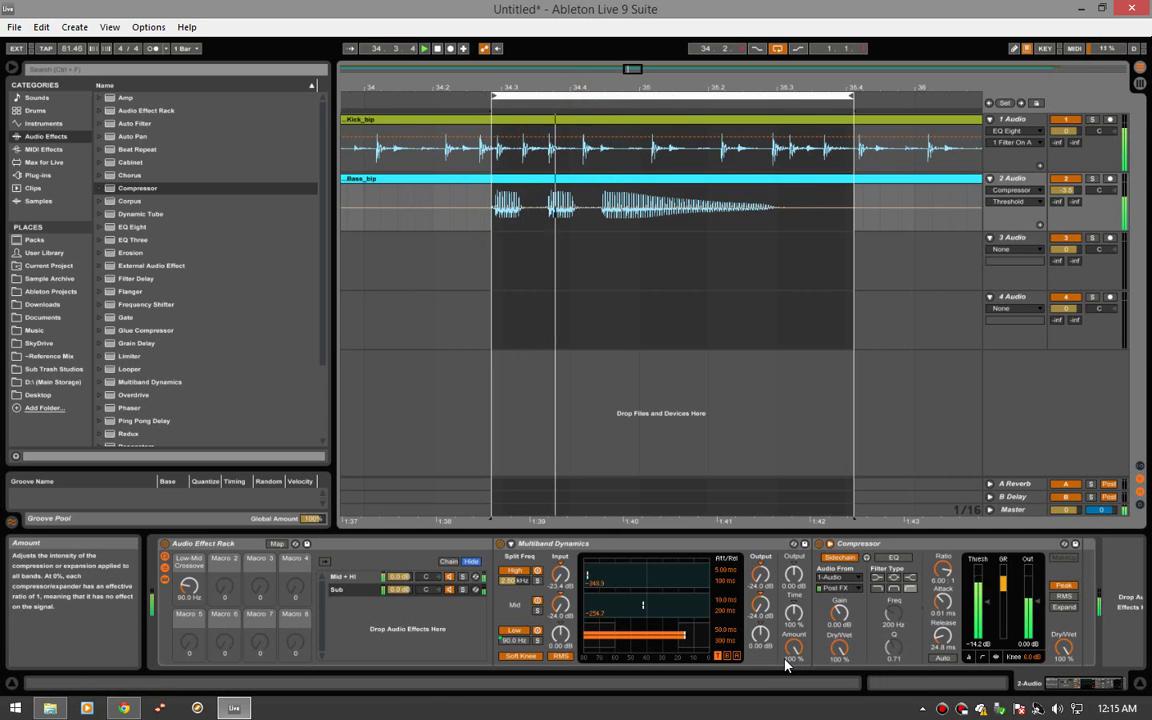
key(space)
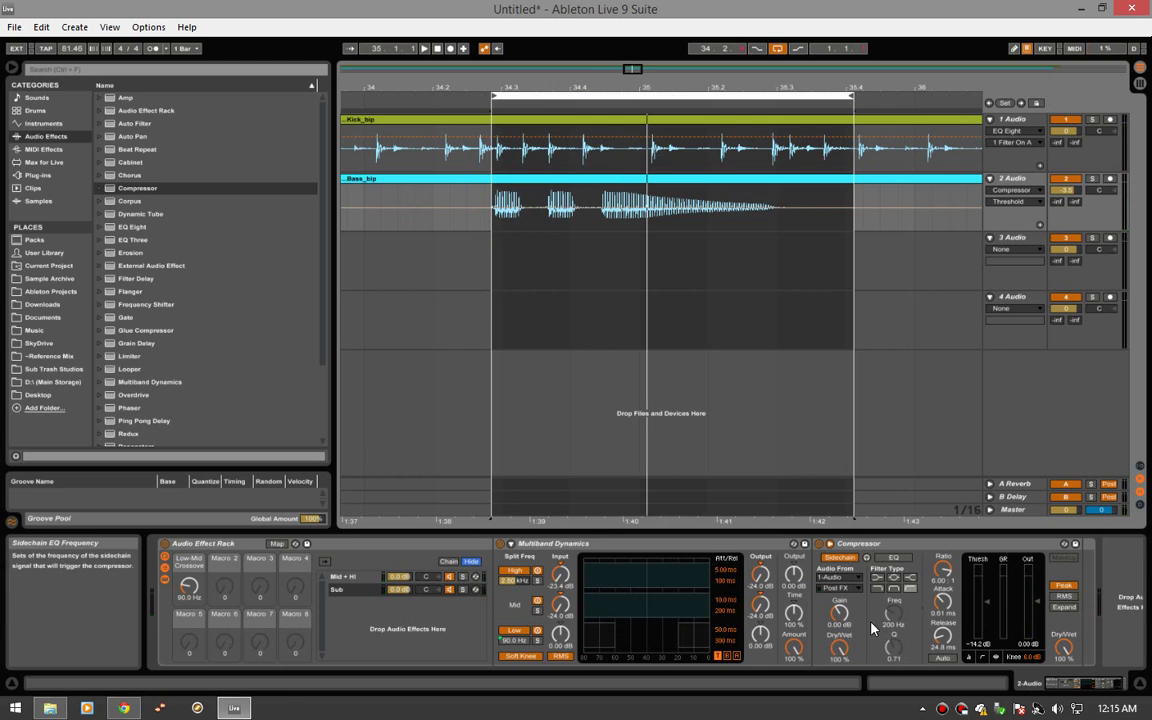
click(820, 543)
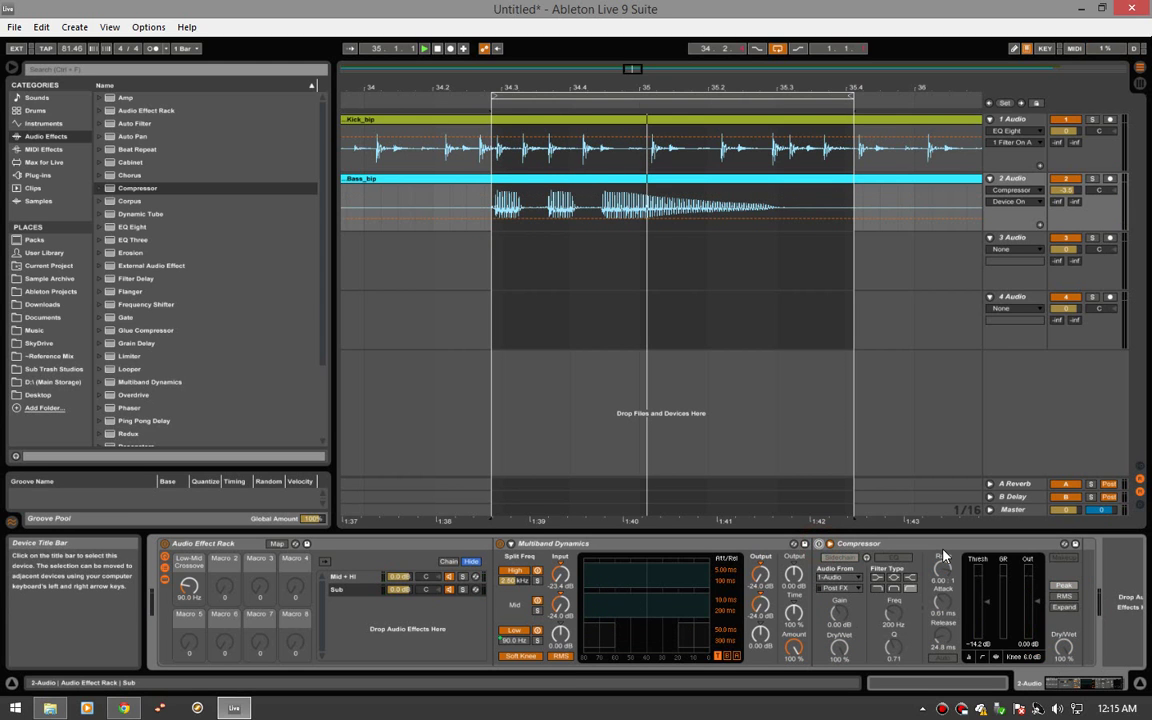
key(space)
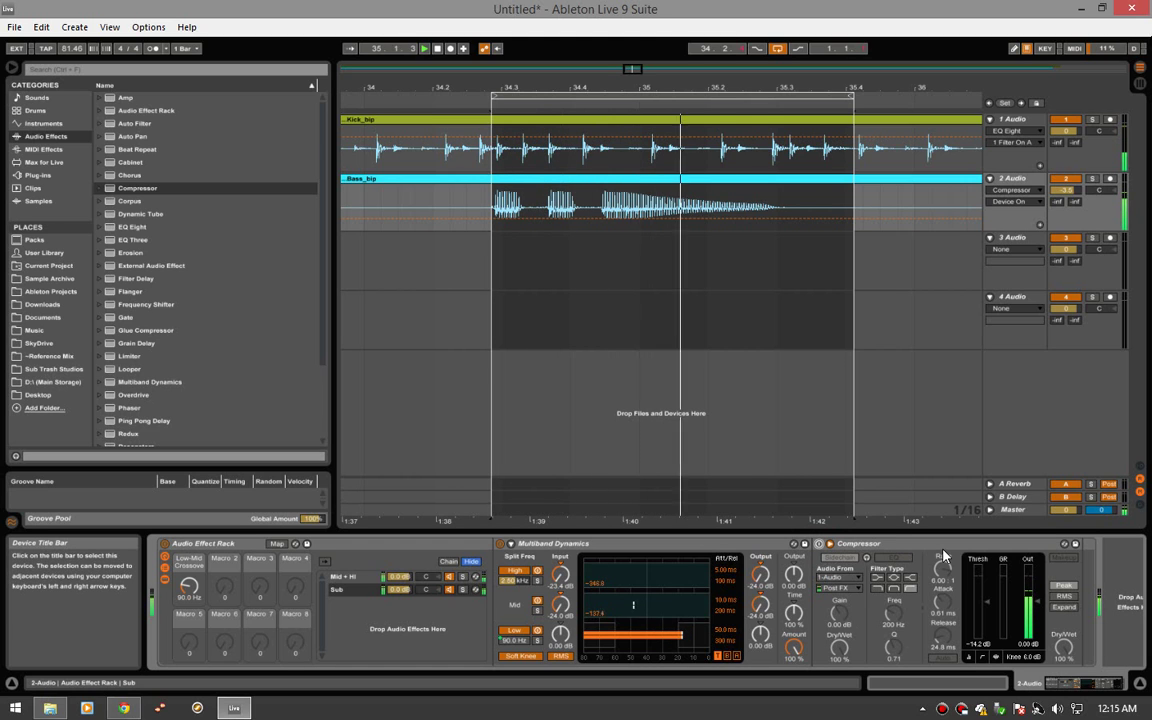
key(space)
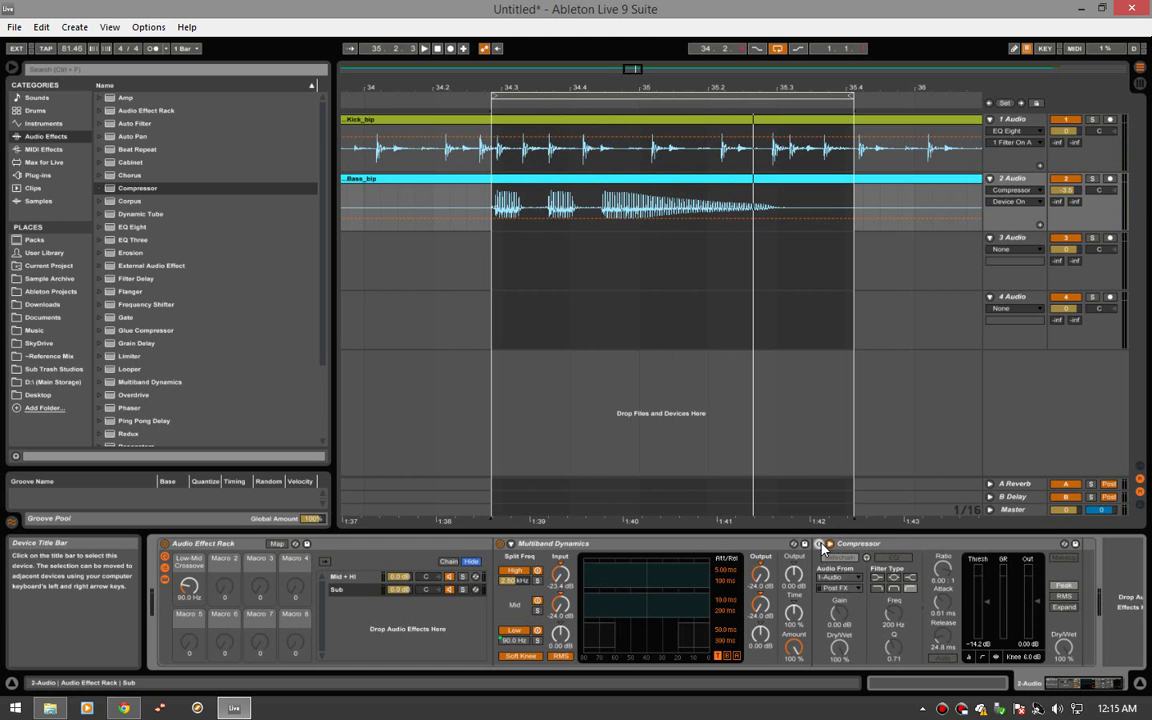
click(820, 545)
key(space)
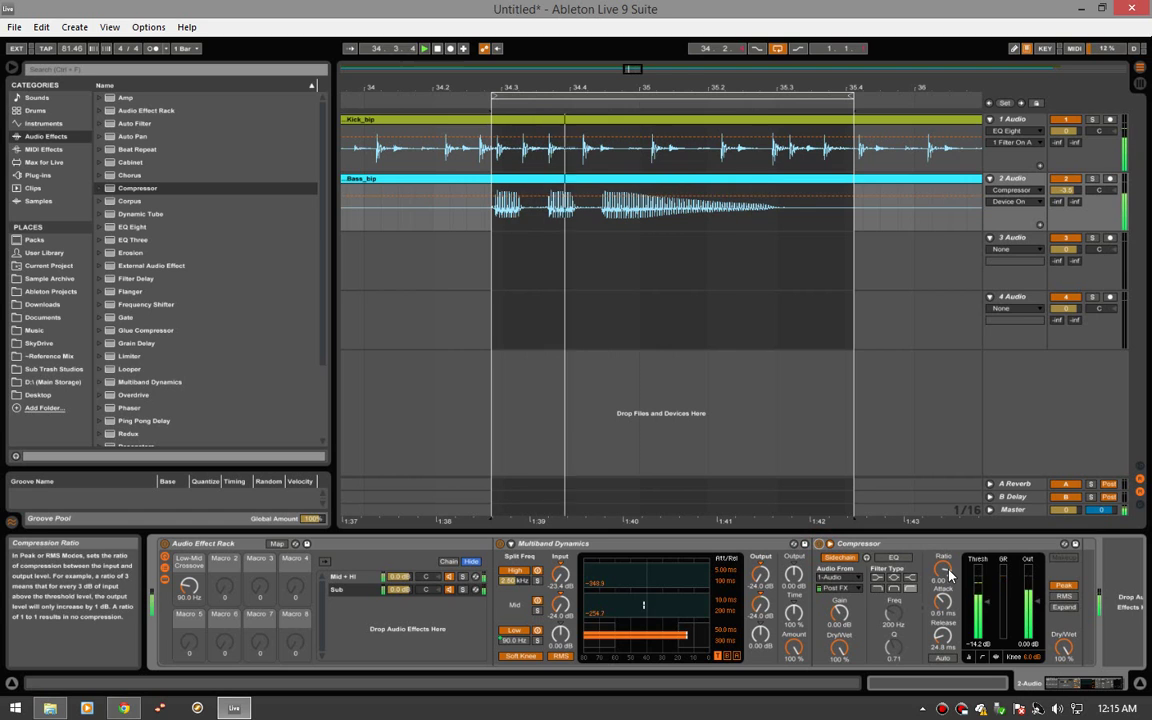
Drop the threshold to -20.7 dB, then replay with the compressor bypassed for comparison.
drag(976, 600, 976, 620)
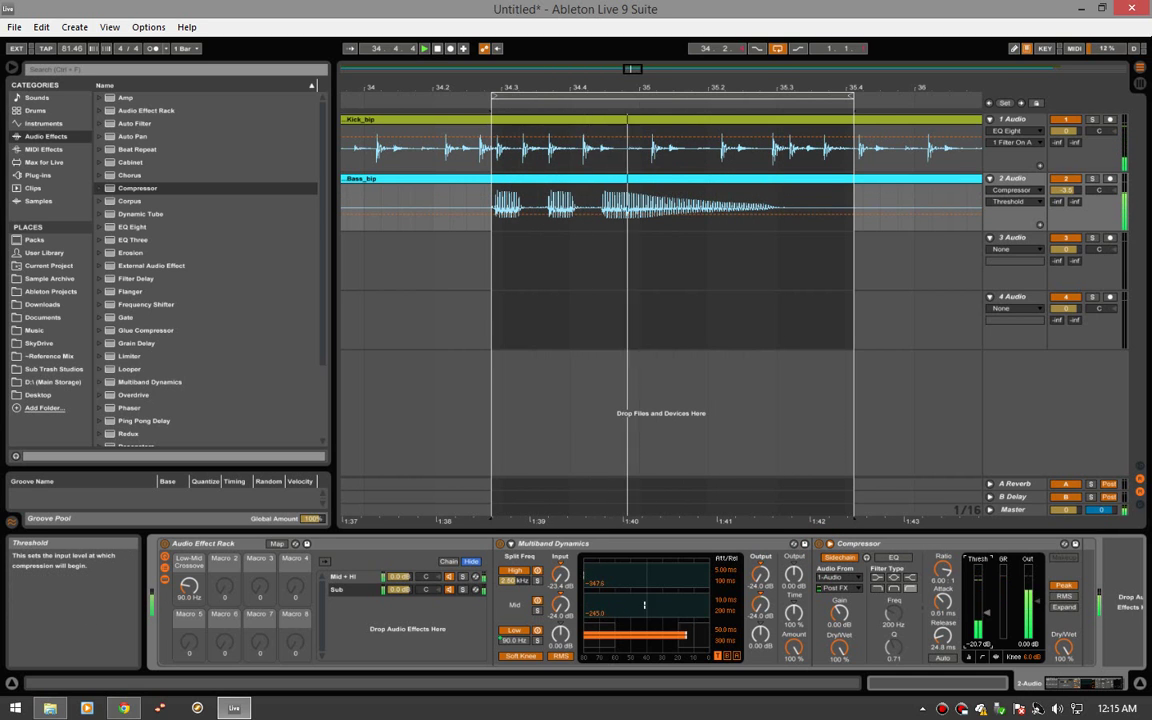
key(space)
click(832, 545)
key(space)
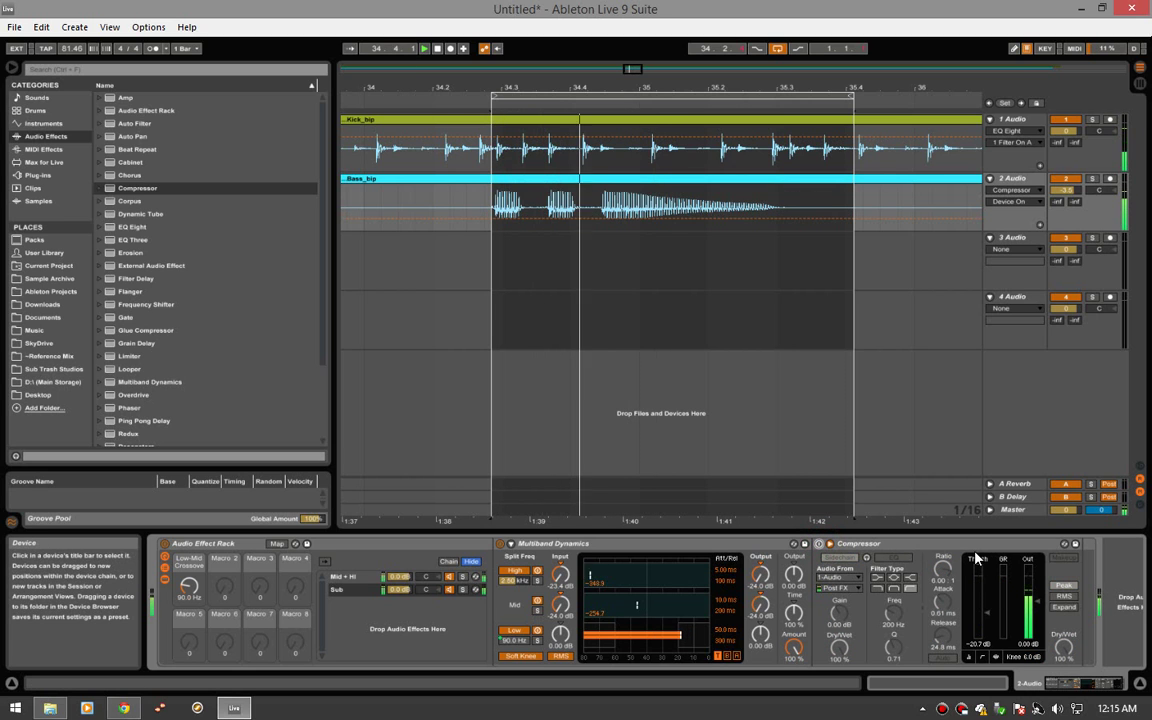
Raise the Low-Mid Crossover macro to 120 Hz from the Sub chain and audition the result.
click(363, 590)
click(191, 591)
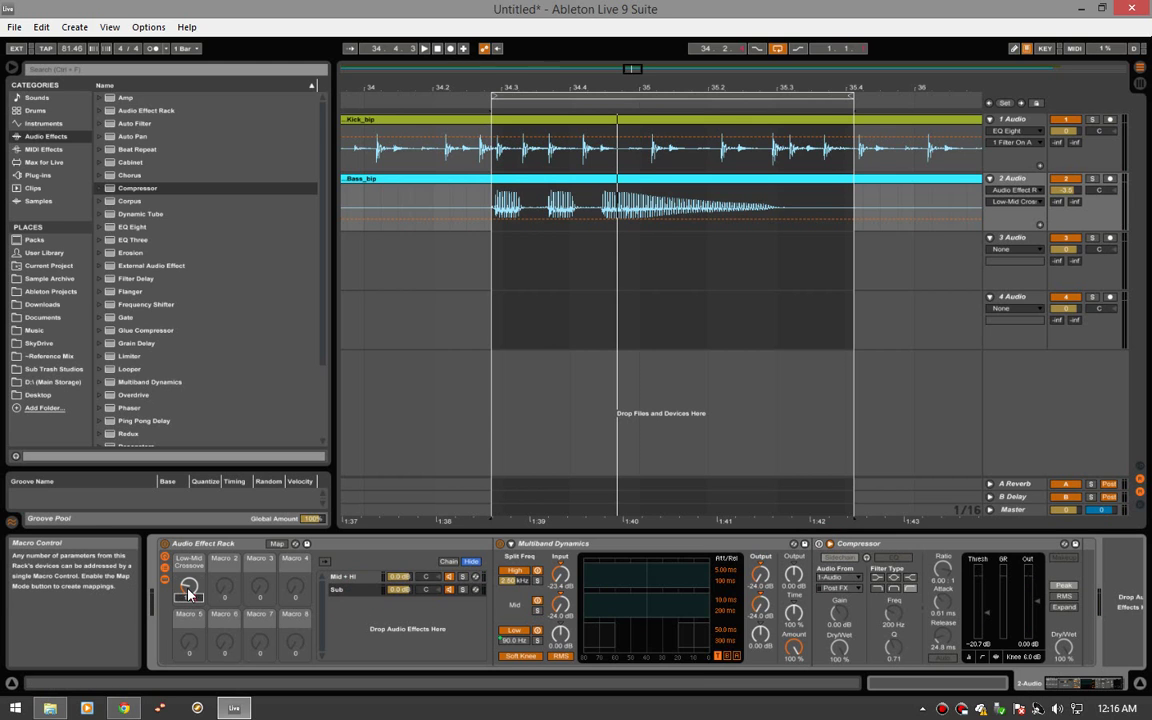
key(space)
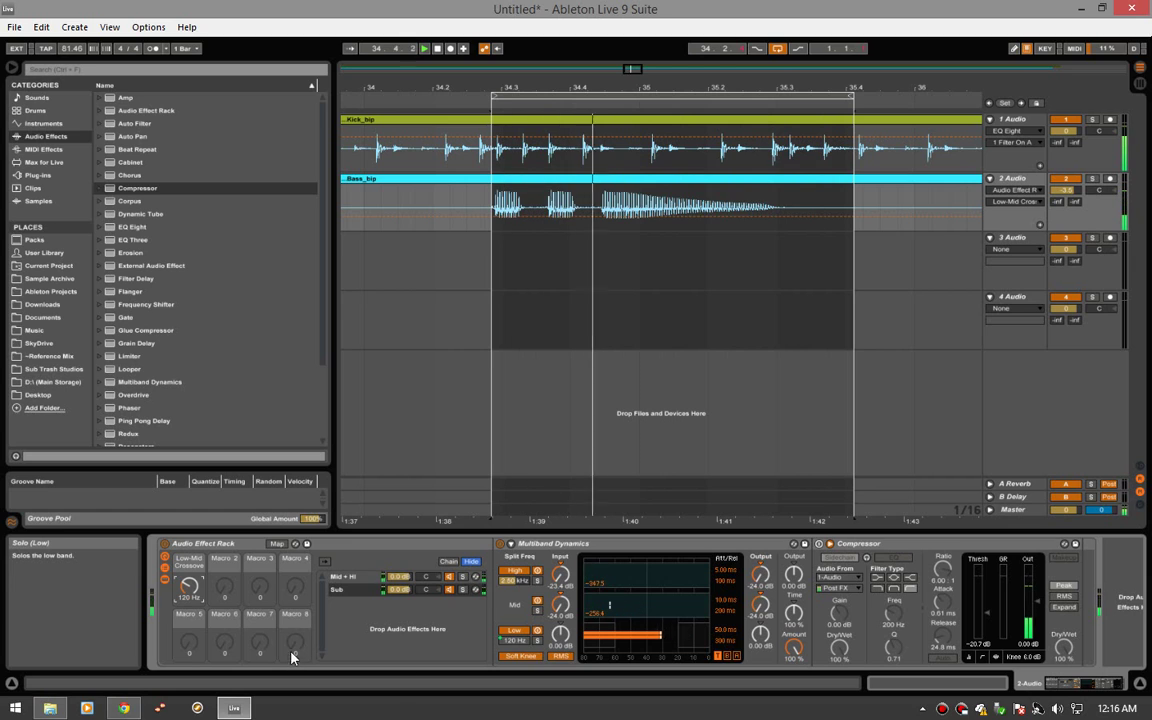
click(362, 580)
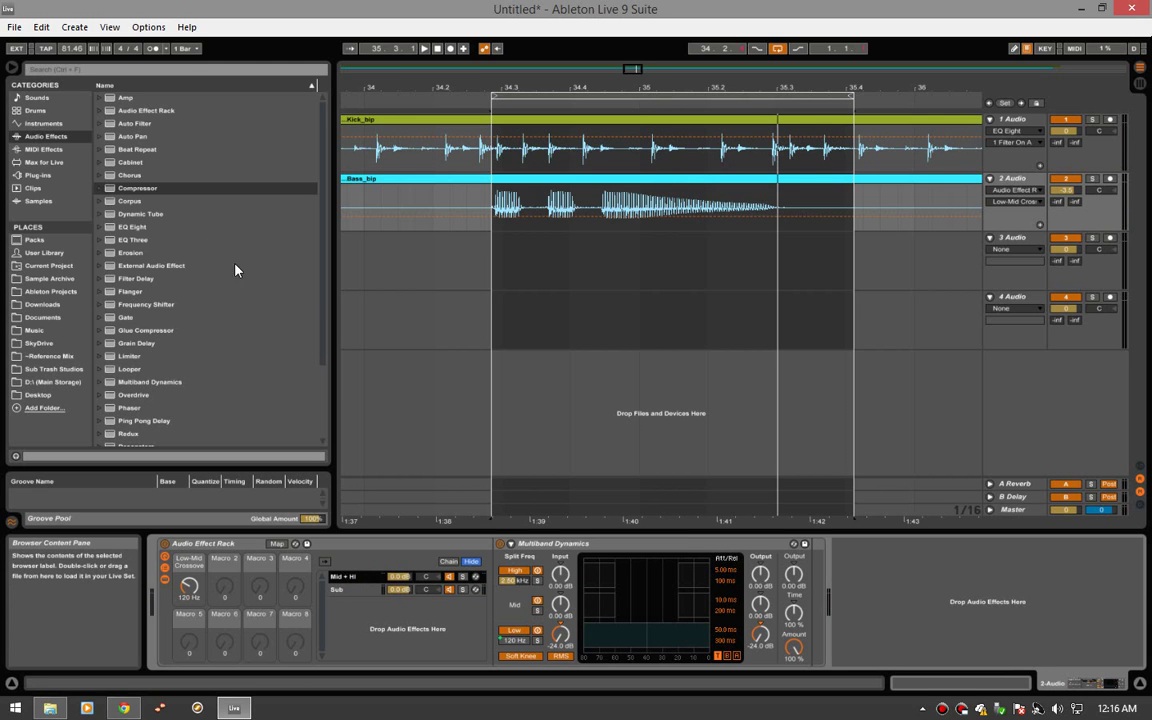
Add a Compressor after the Mid + Hi chain's Multiband Dynamics, sidechained from 1-Audio.
drag(138, 190, 808, 558)
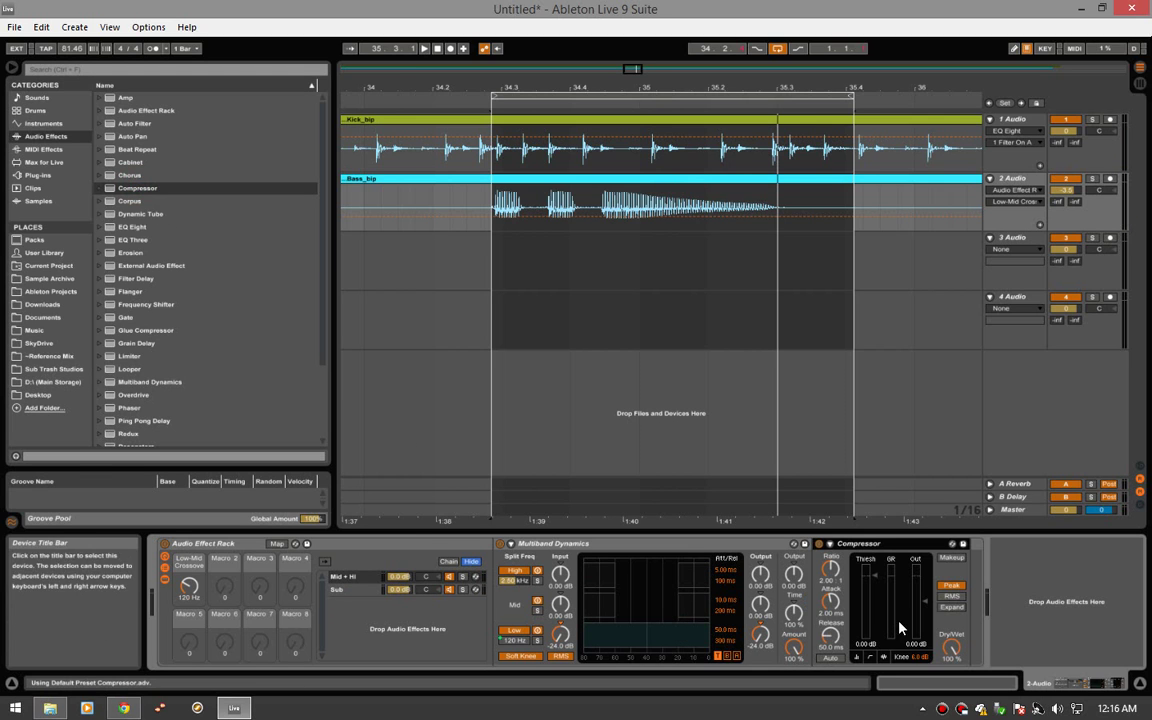
click(829, 544)
click(846, 580)
click(842, 590)
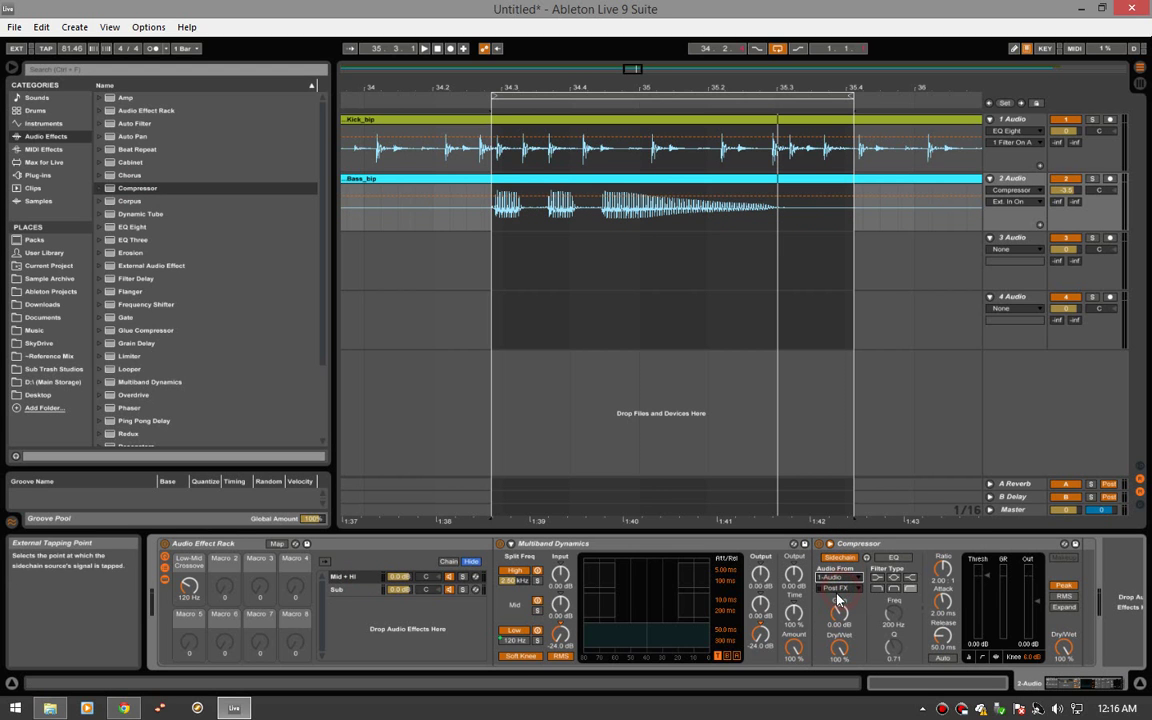
Set the Compressor ratio to 4:1, lower its threshold to about -5.74 dB, and audition it.
click(950, 572)
scroll(945, 570, up, 5)
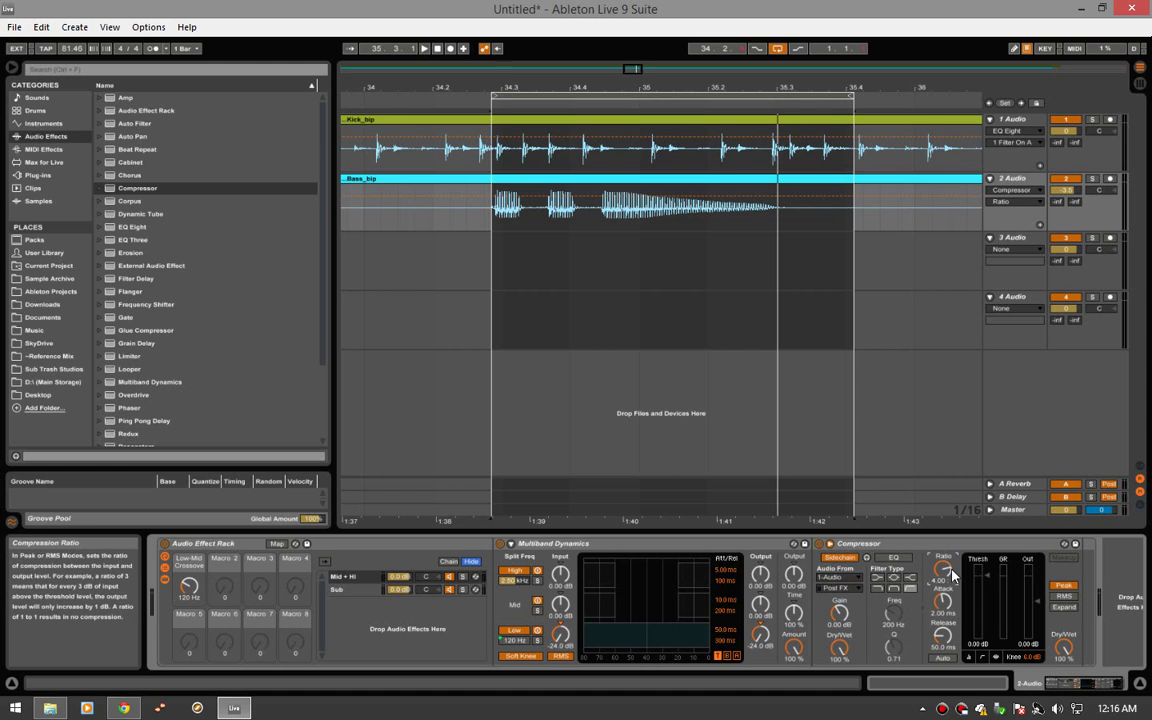
drag(990, 581, 990, 598)
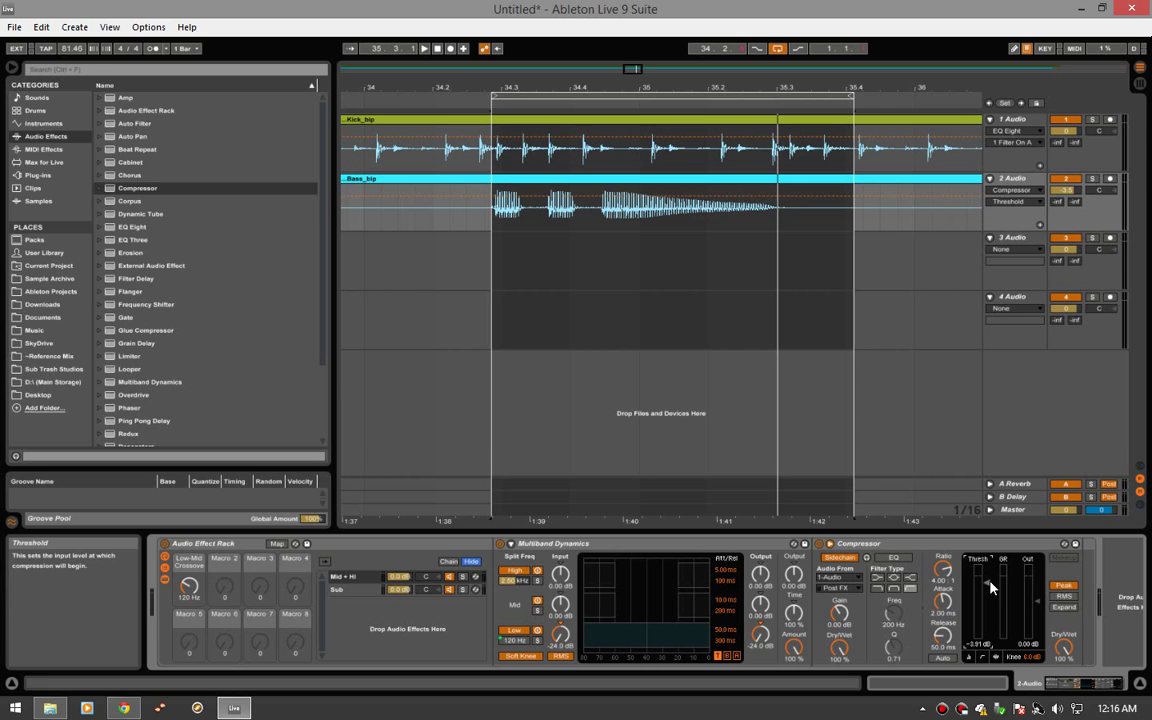
key(space)
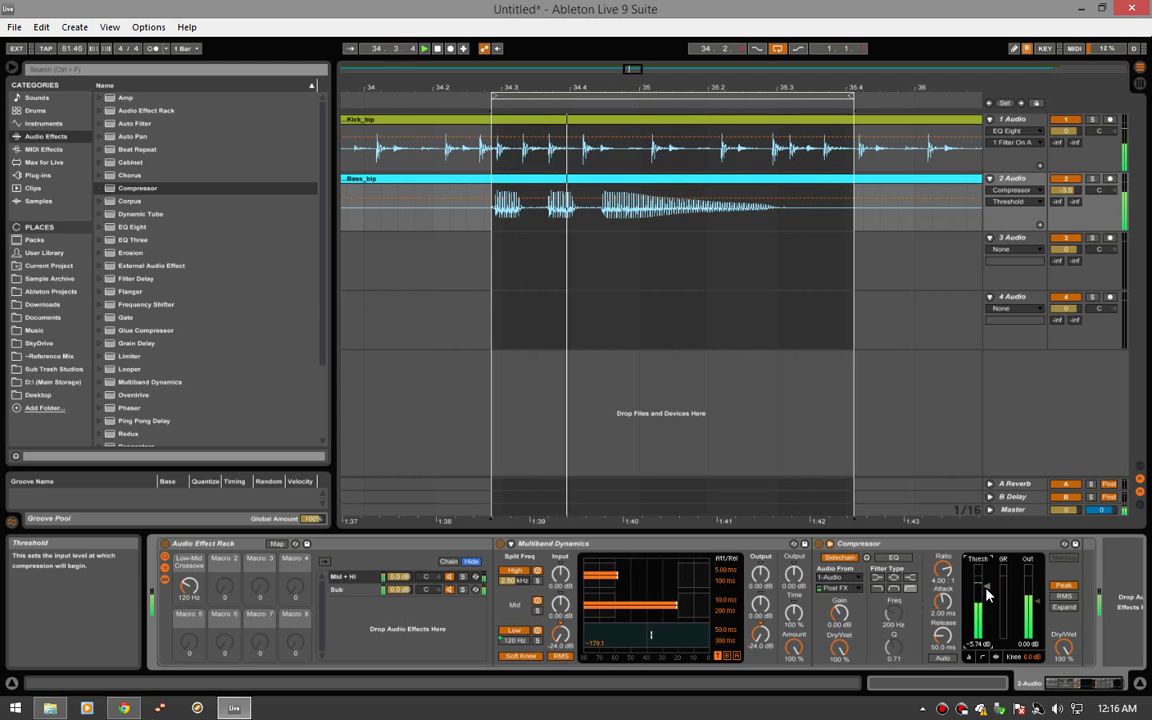
key(space)
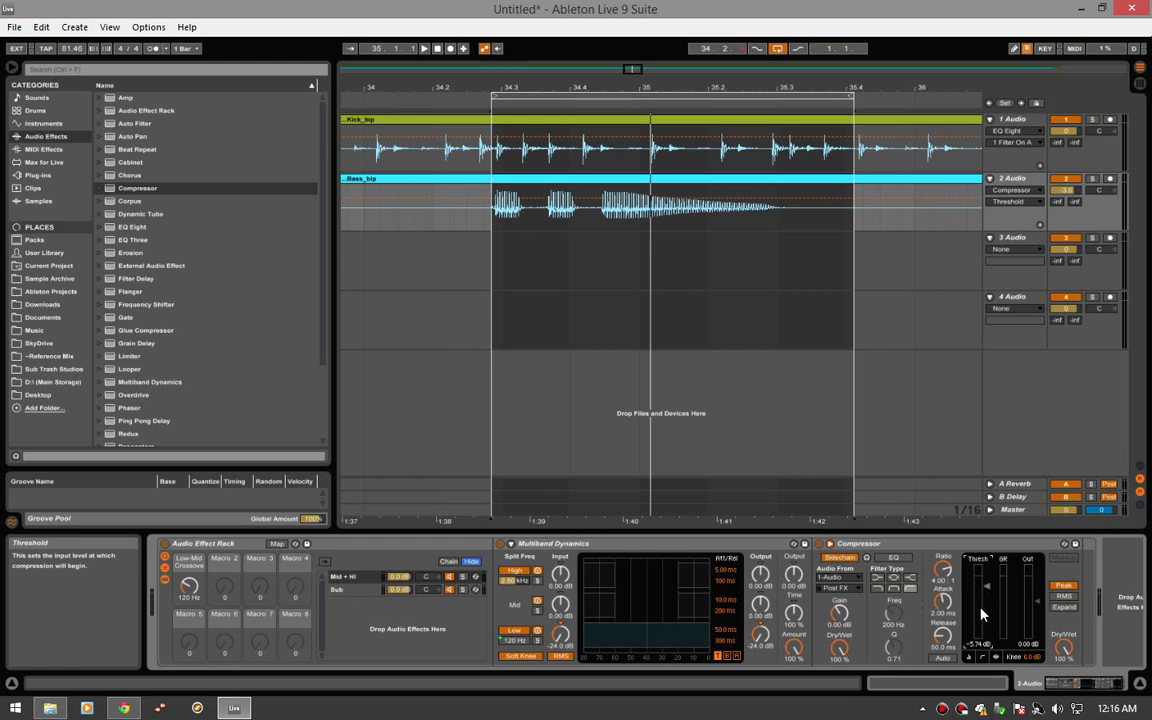
Turn on the Sub chain's Compressor and play the bass phrase across the loop range.
click(345, 589)
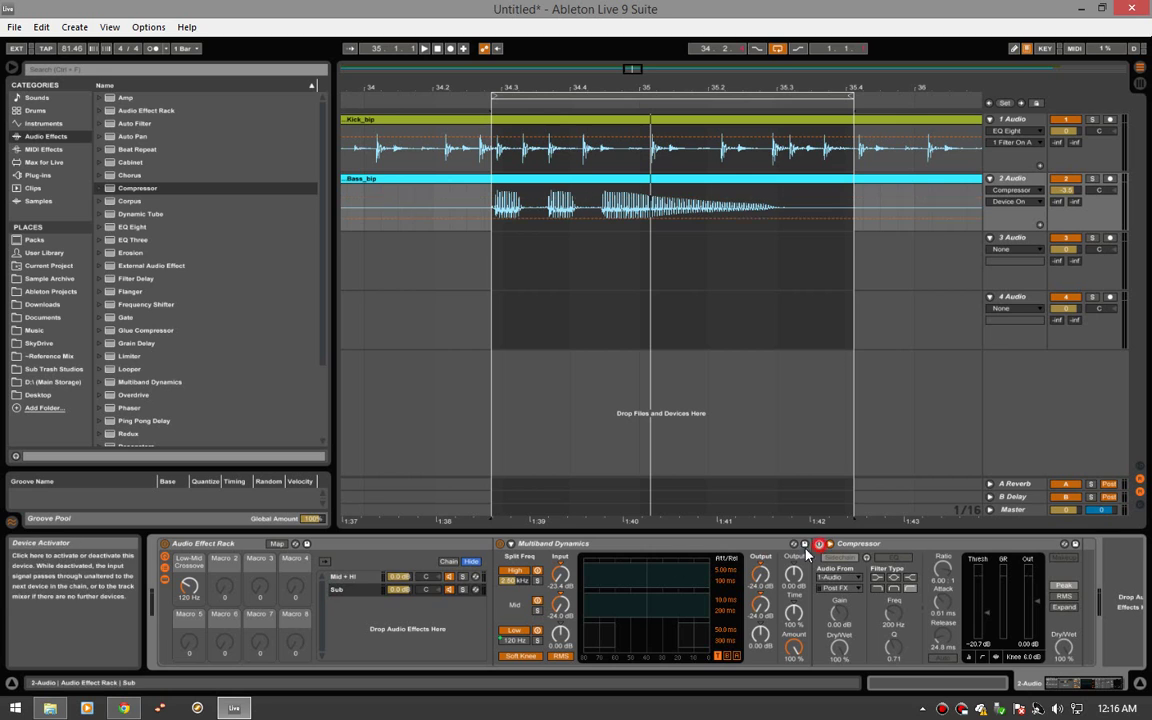
click(360, 584)
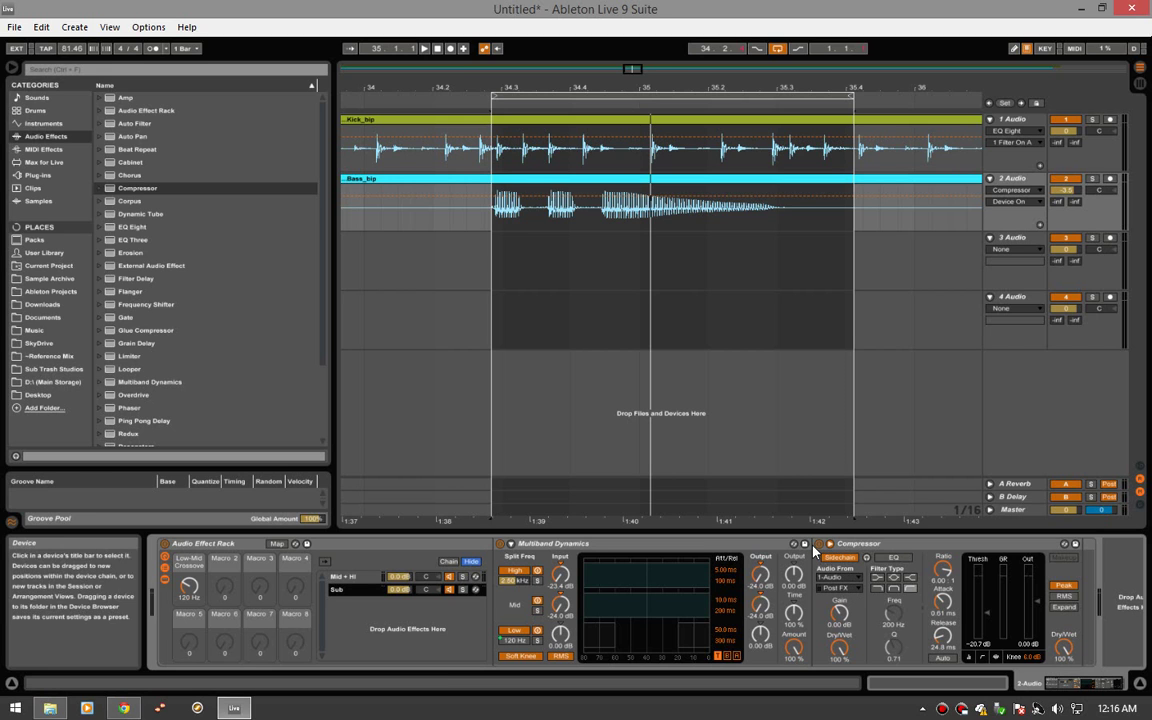
click(492, 220)
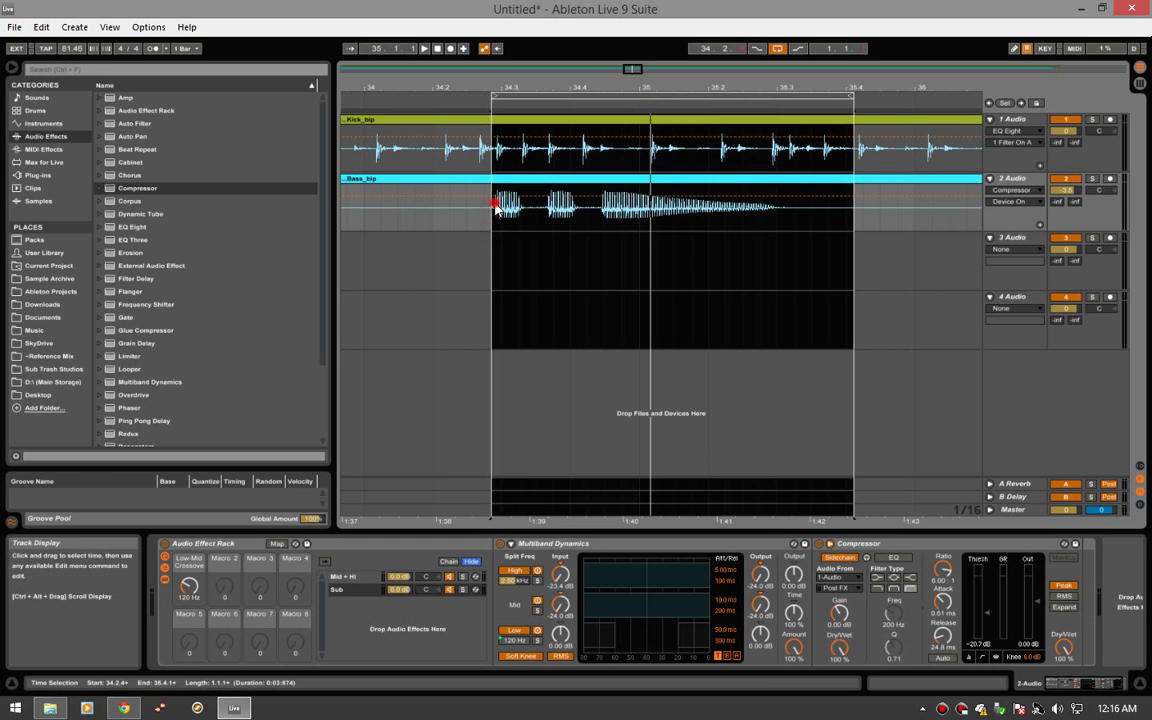
click(489, 221)
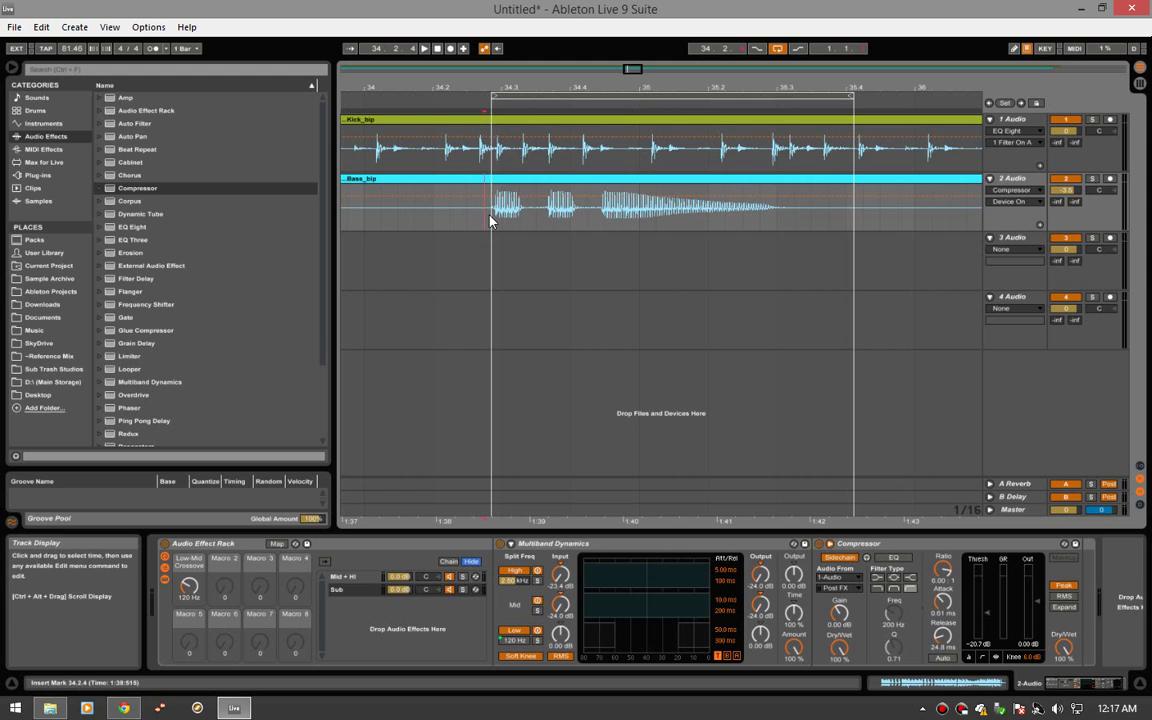
click(530, 96)
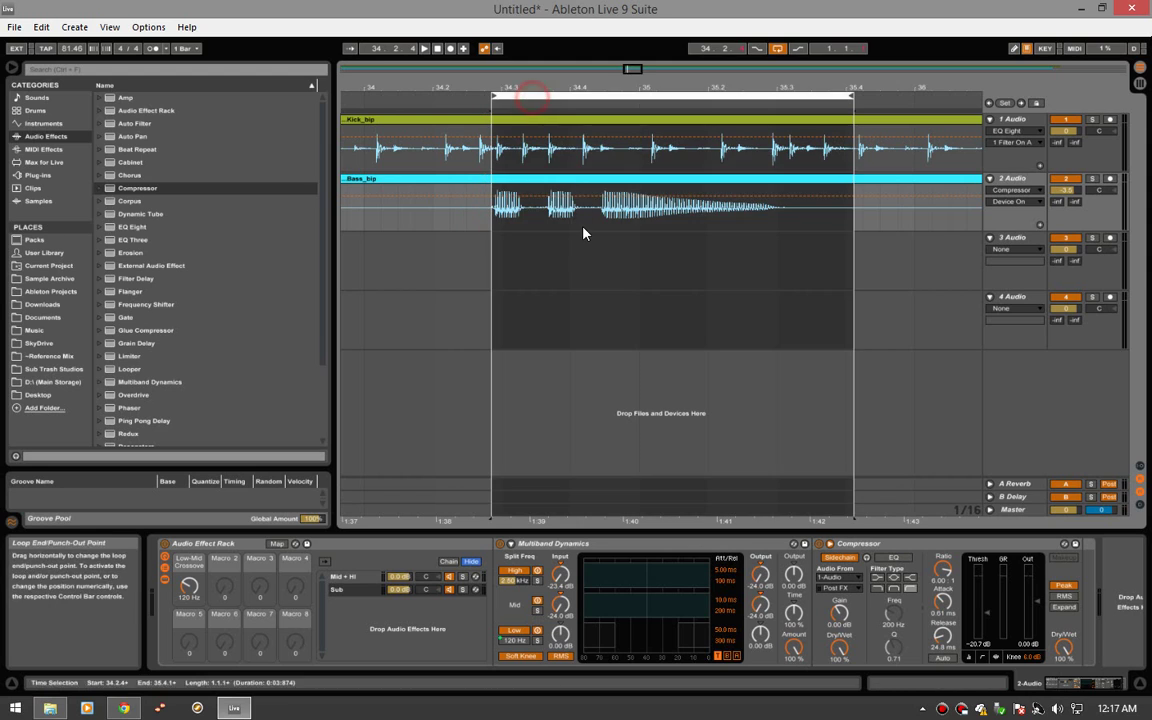
key(space)
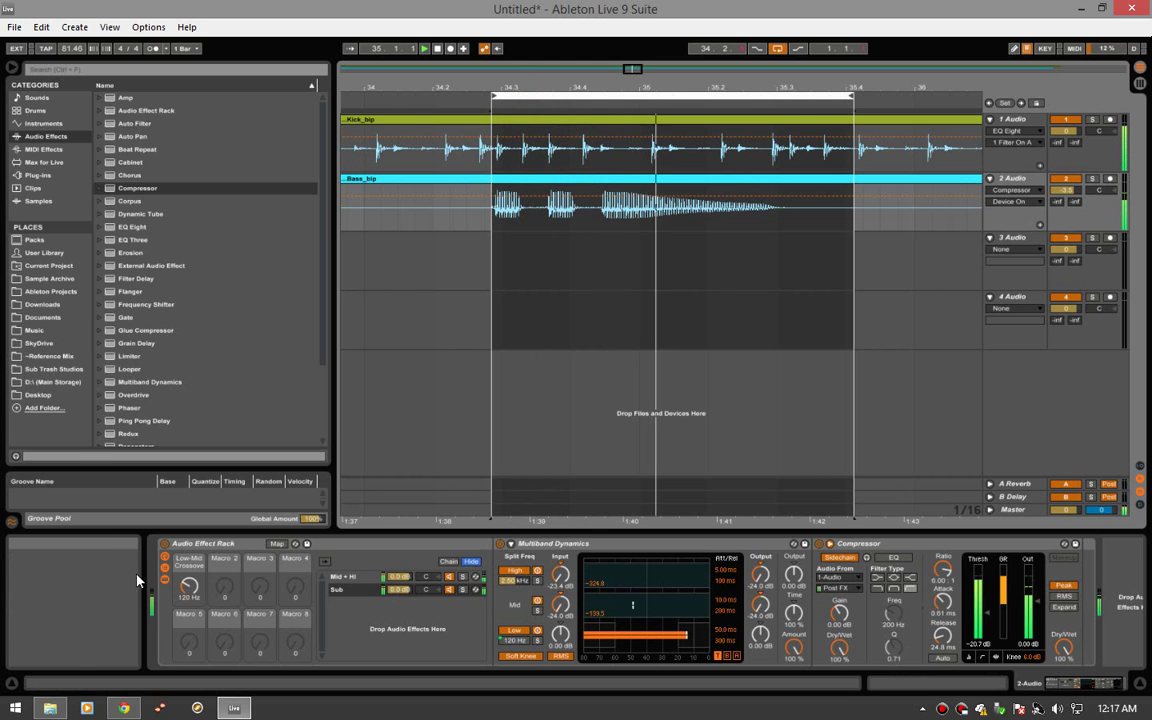
Compare the bass with the Audio Effect Rack bypassed and active, then stop playback.
click(270, 600)
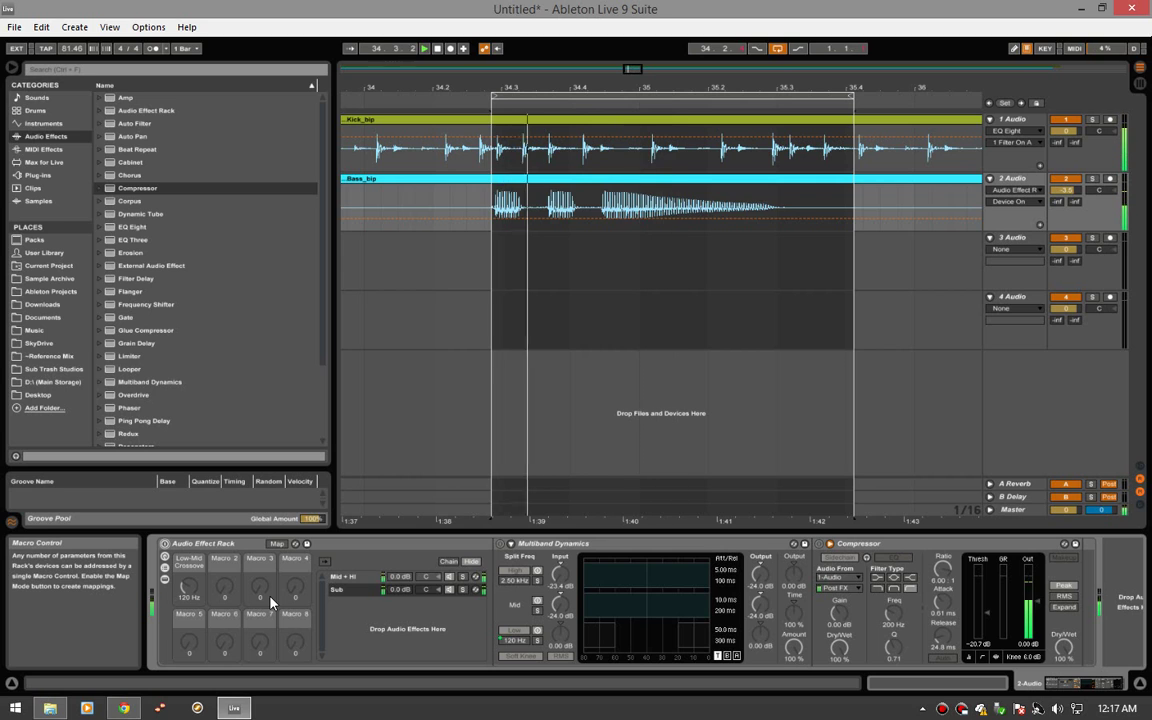
click(165, 544)
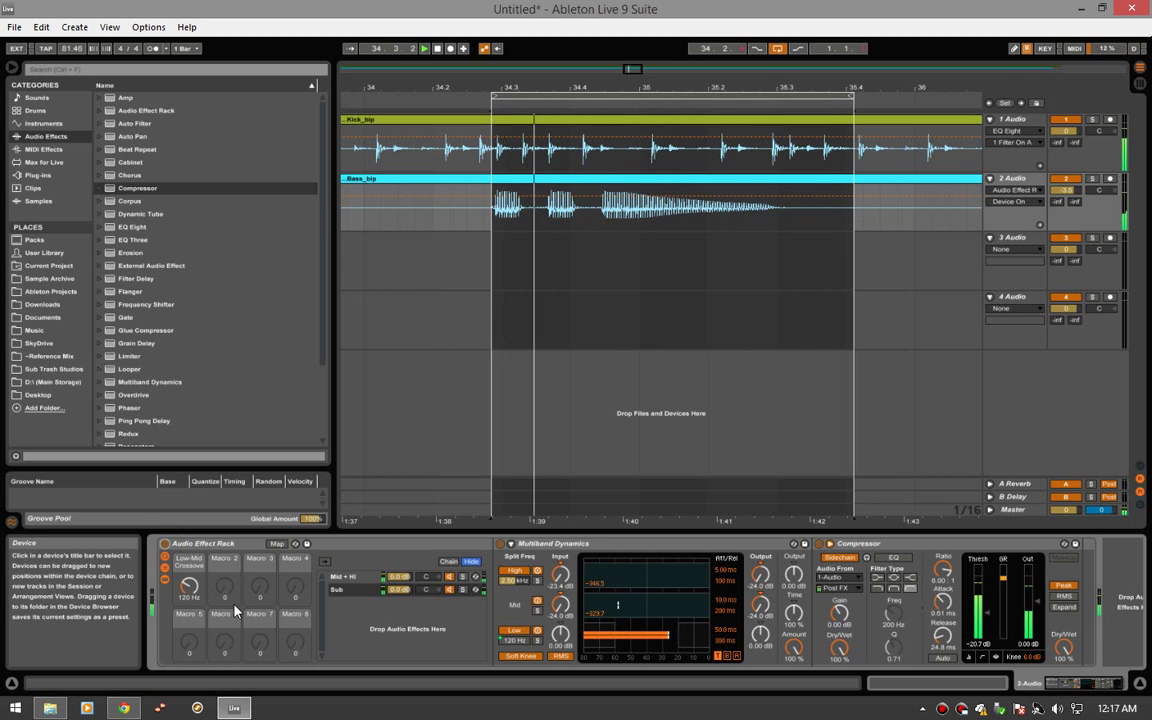
key(space)
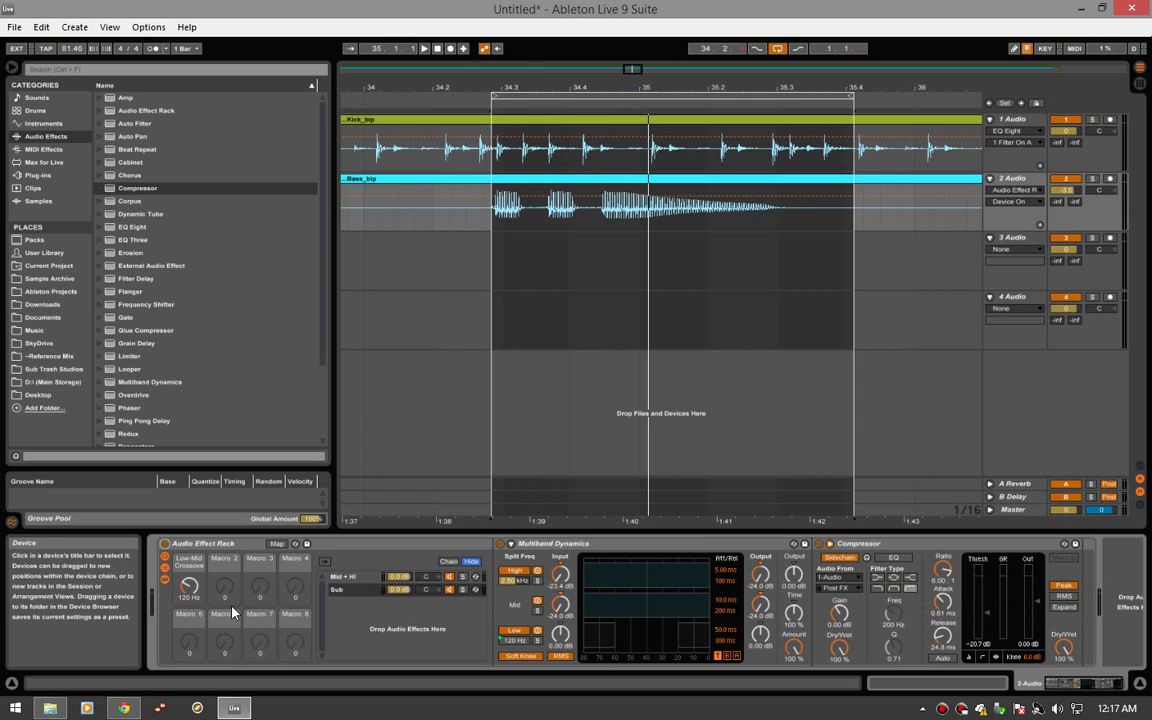
Lower the Mid + Hi Compressor's threshold to about -20.7 dB and listen to the result.
click(362, 580)
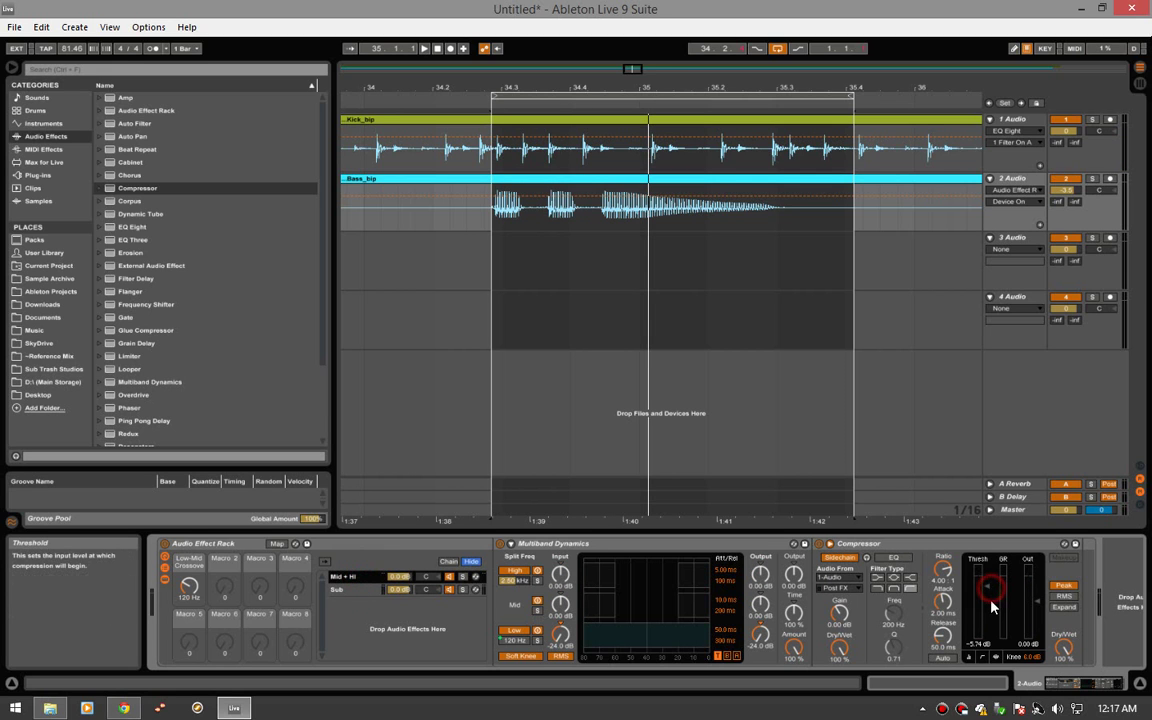
mouse_move(993, 606)
mouse_down()
mouse_move(993, 640)
mouse_move(987, 621)
mouse_up()
key(space)
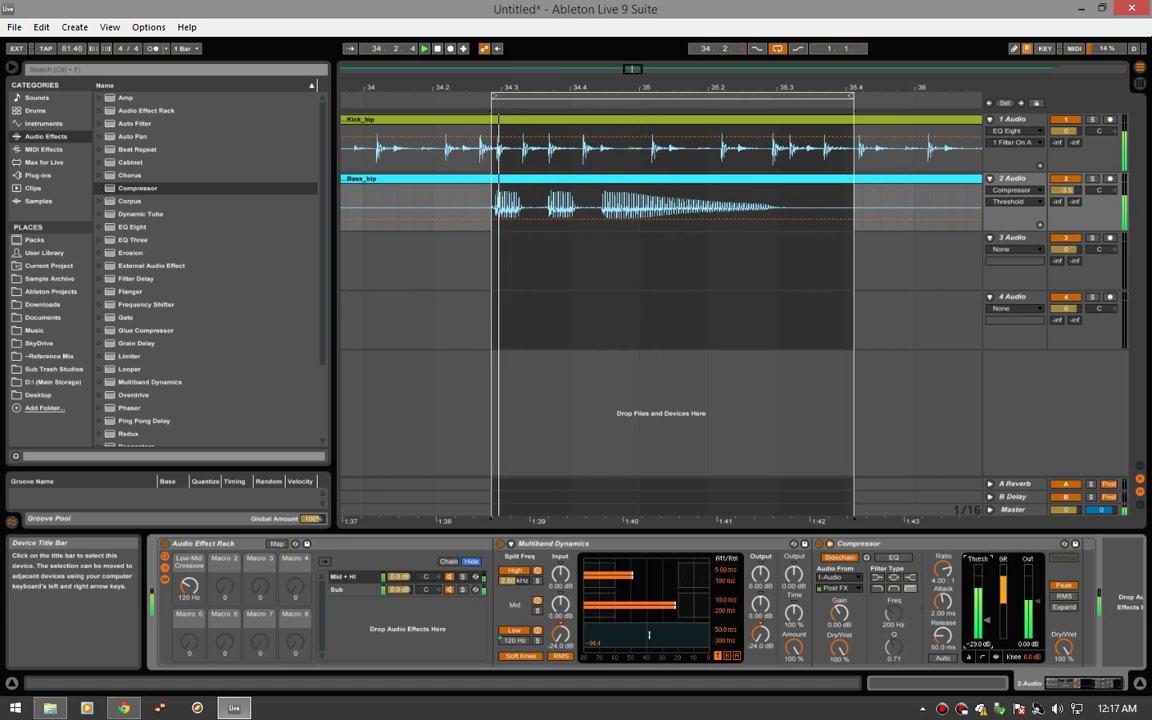
key(space)
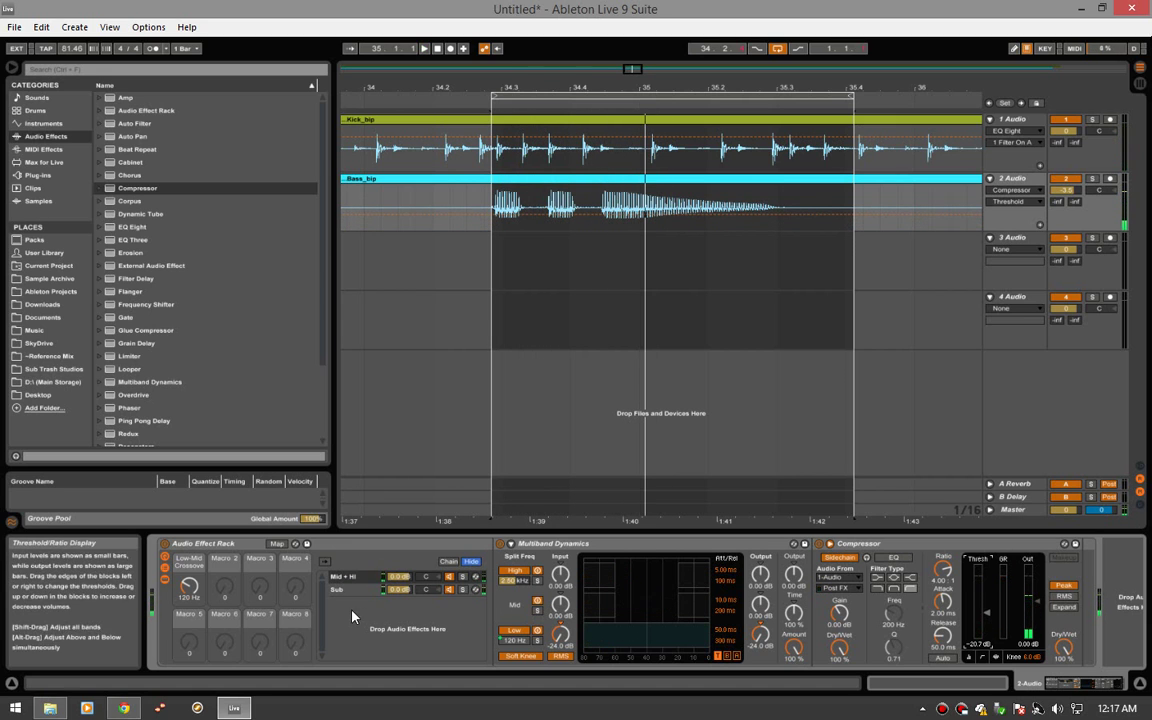
Play the bass again with the Sub chain's devices shown for comparison.
click(345, 589)
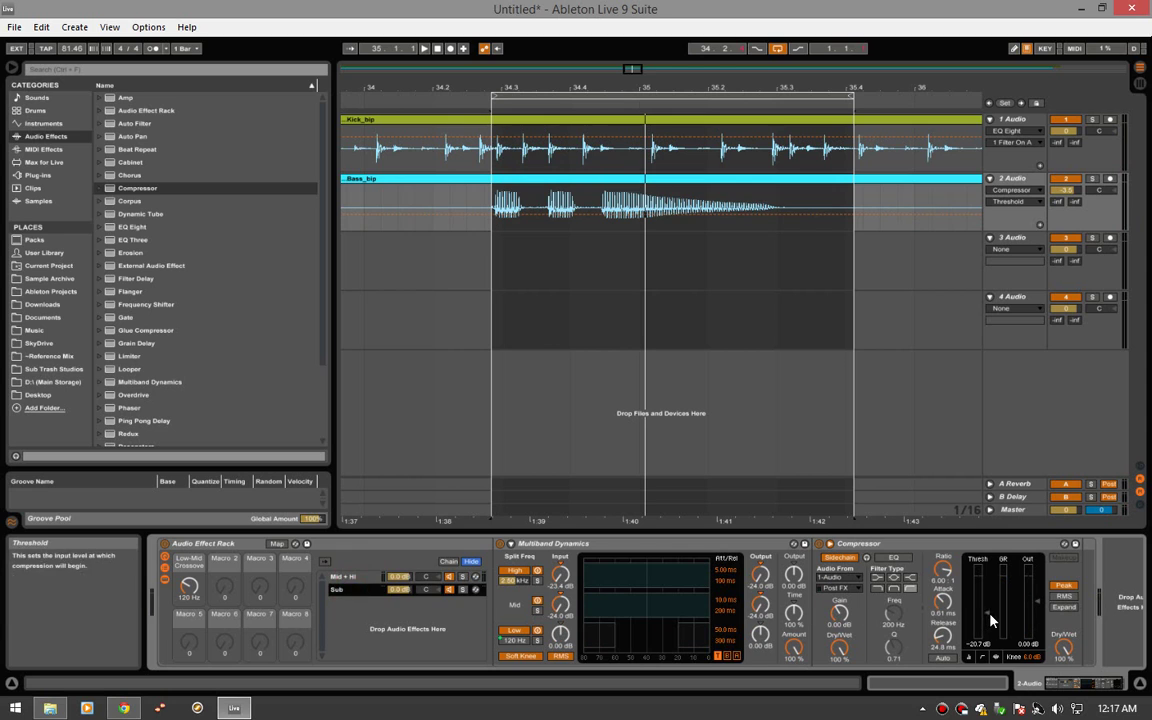
key(space)
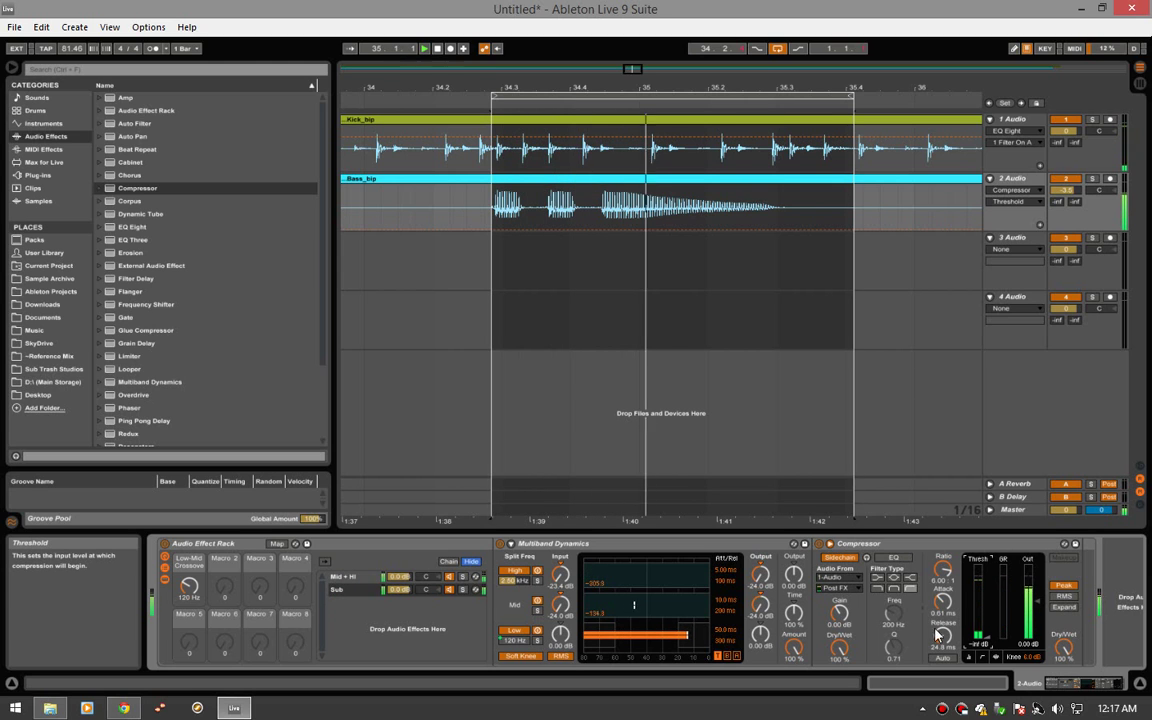
key(space)
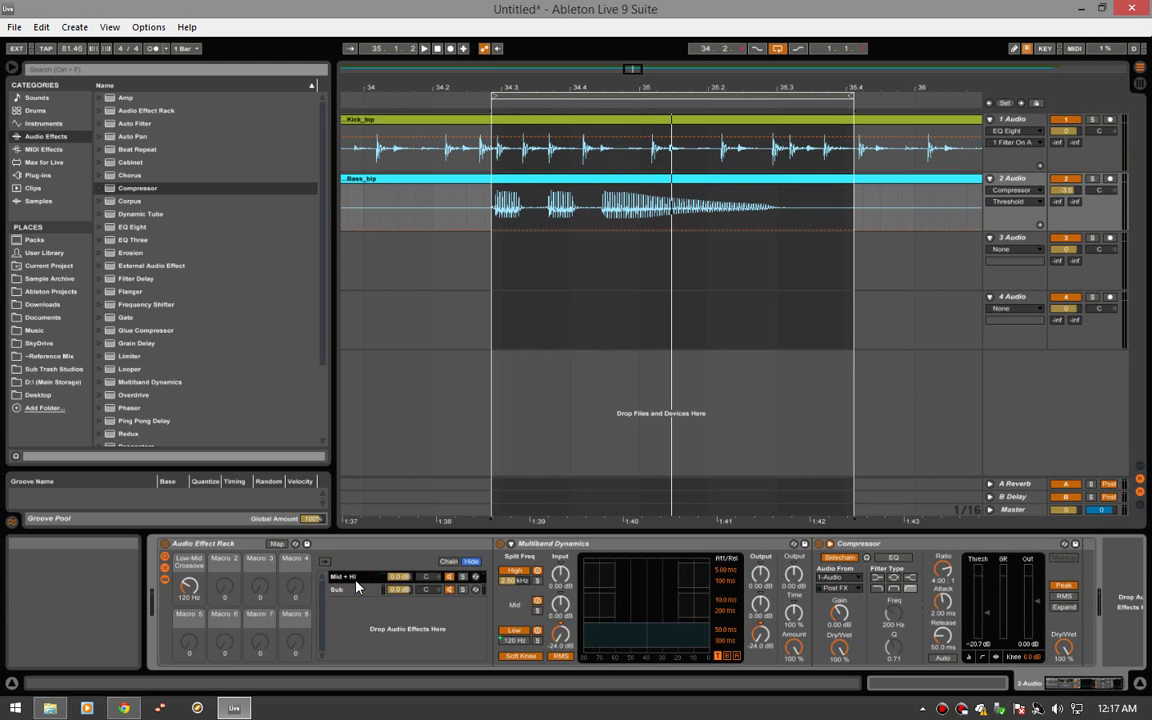
Compare the Sub and Mid + Hi chain settings, ending on Sub's 6.00:1 Compressor.
click(350, 596)
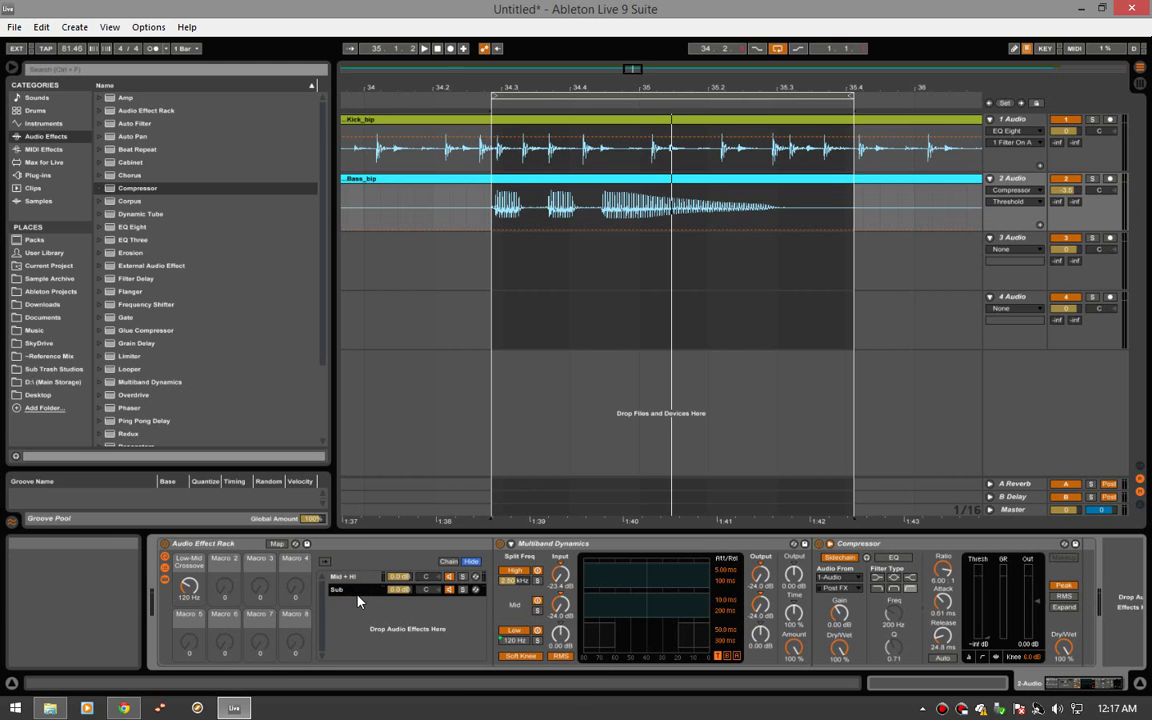
click(353, 580)
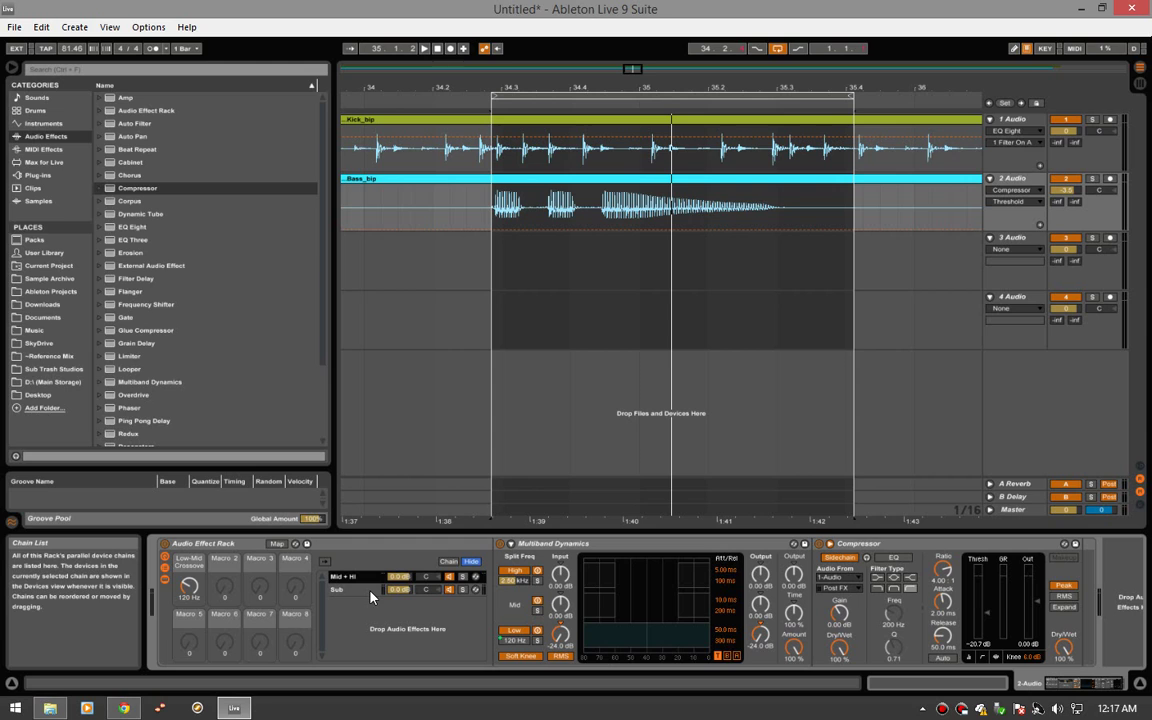
click(373, 589)
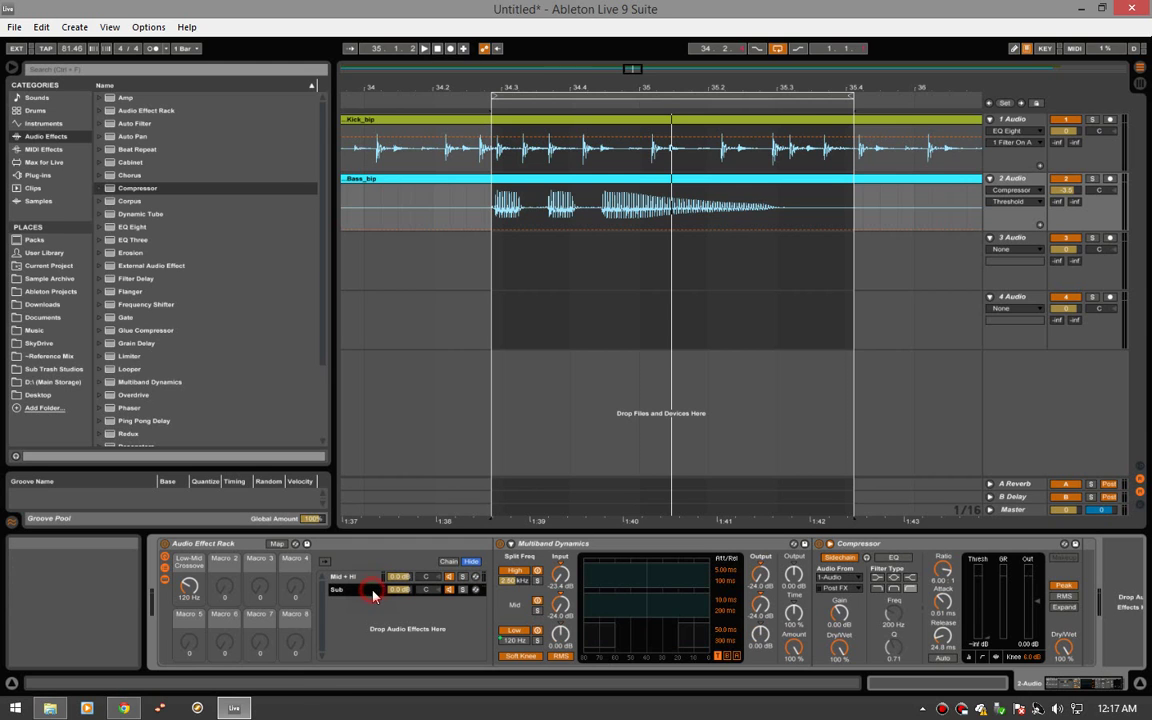